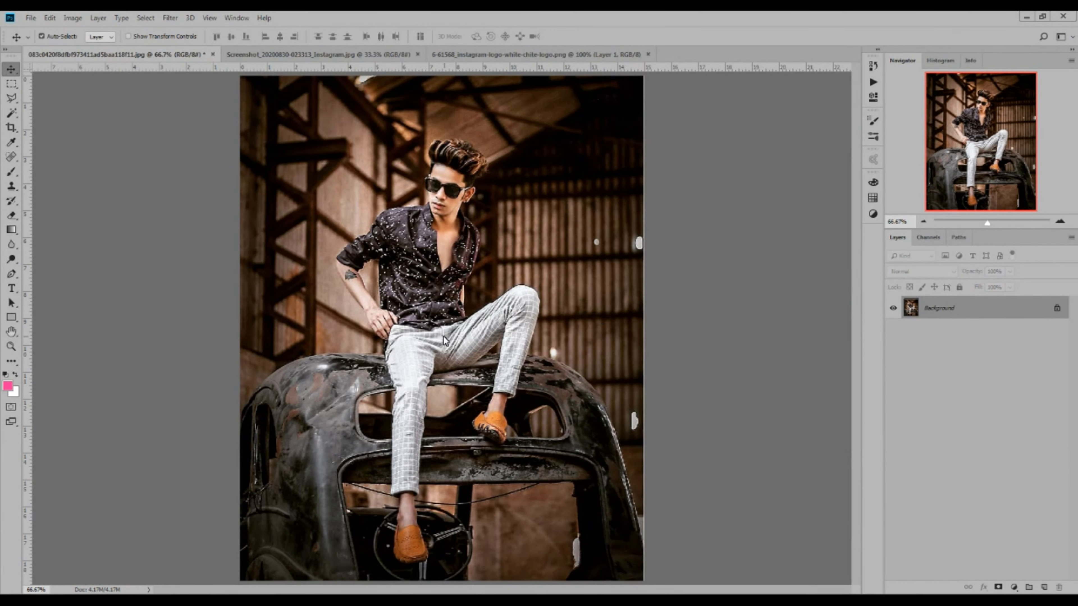
# - Crop the Instagram screenshot to the strip with the like icons, liked-by line and first caption line
pyautogui.click(328, 54)
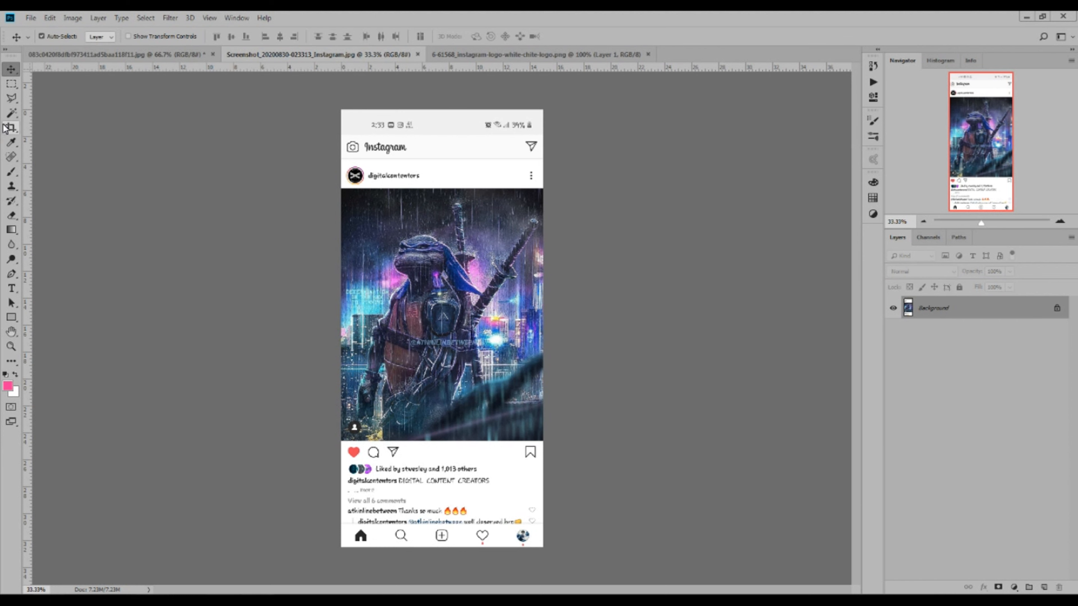
pyautogui.click(11, 127)
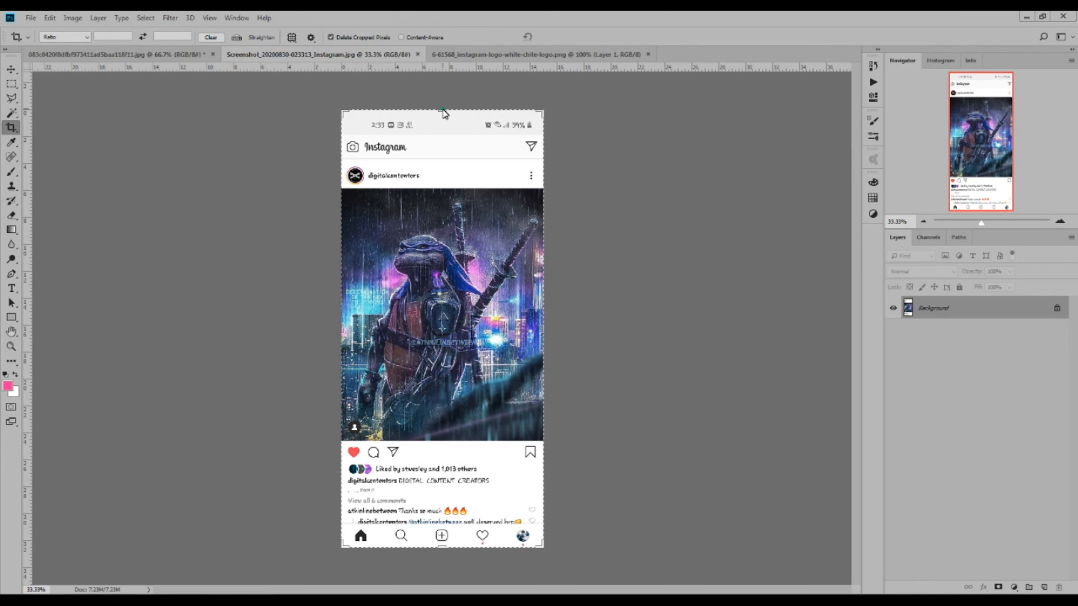
pyautogui.moveTo(448, 137); pyautogui.dragTo(451, 347)
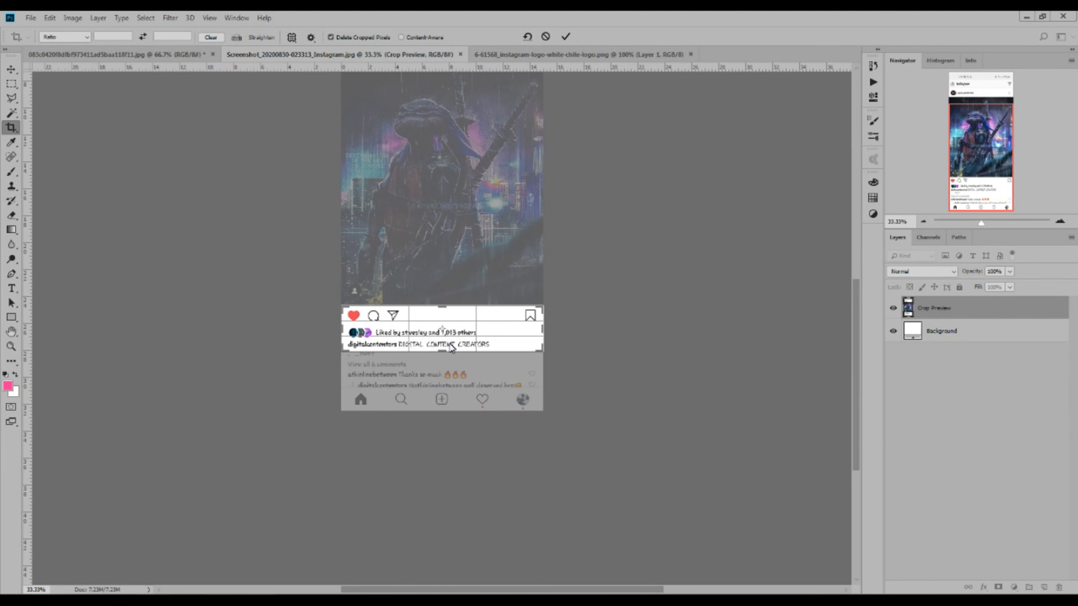
pyautogui.press('Return')
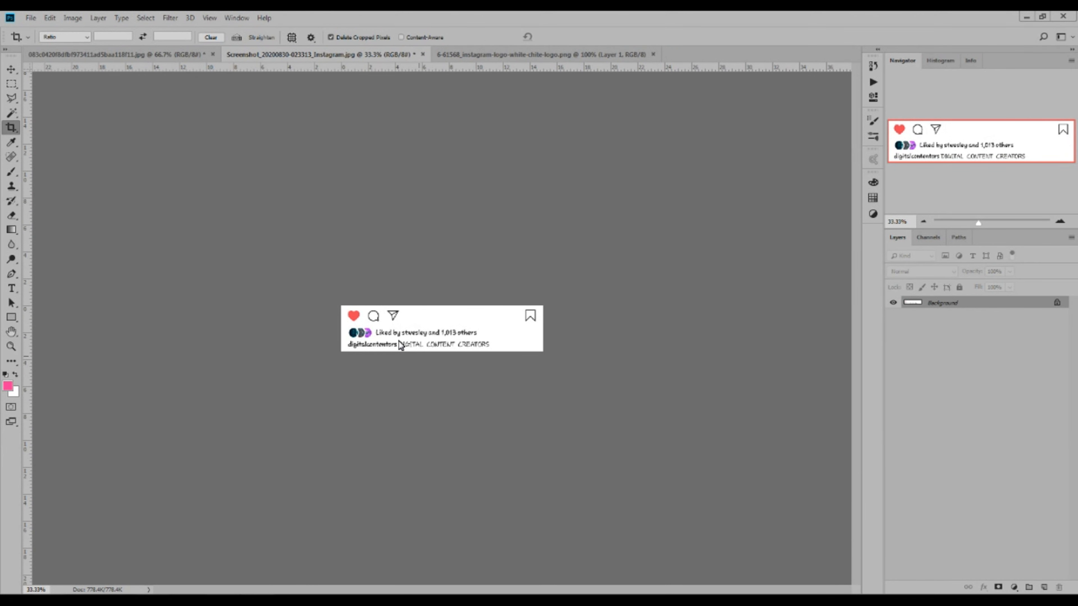
# - Copy the cropped strip into the portrait photo and position it across the man's lower legs
pyautogui.click(11, 73)
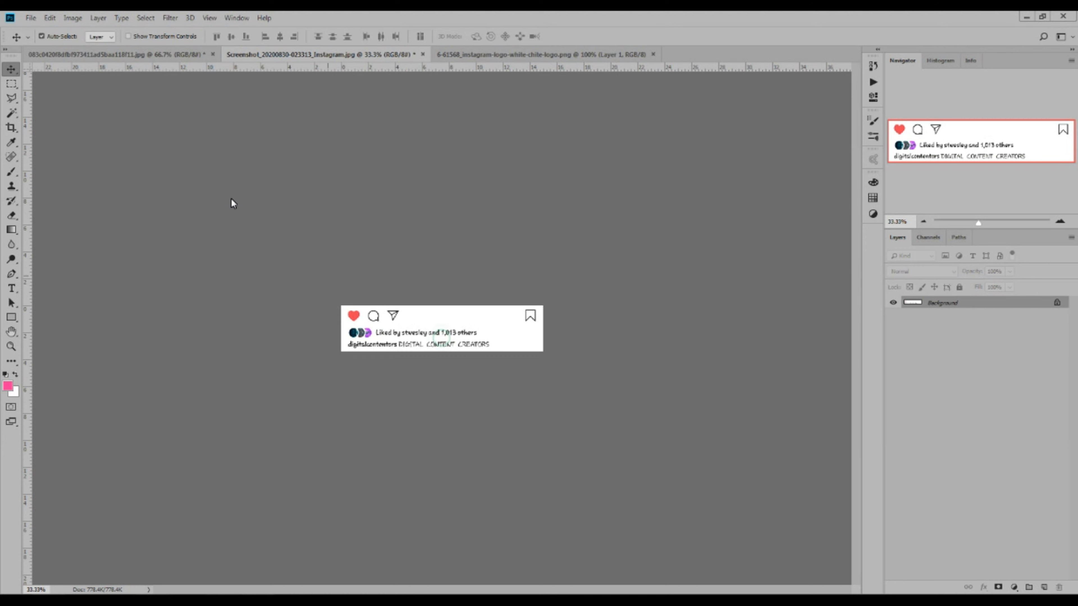
pyautogui.click(142, 53)
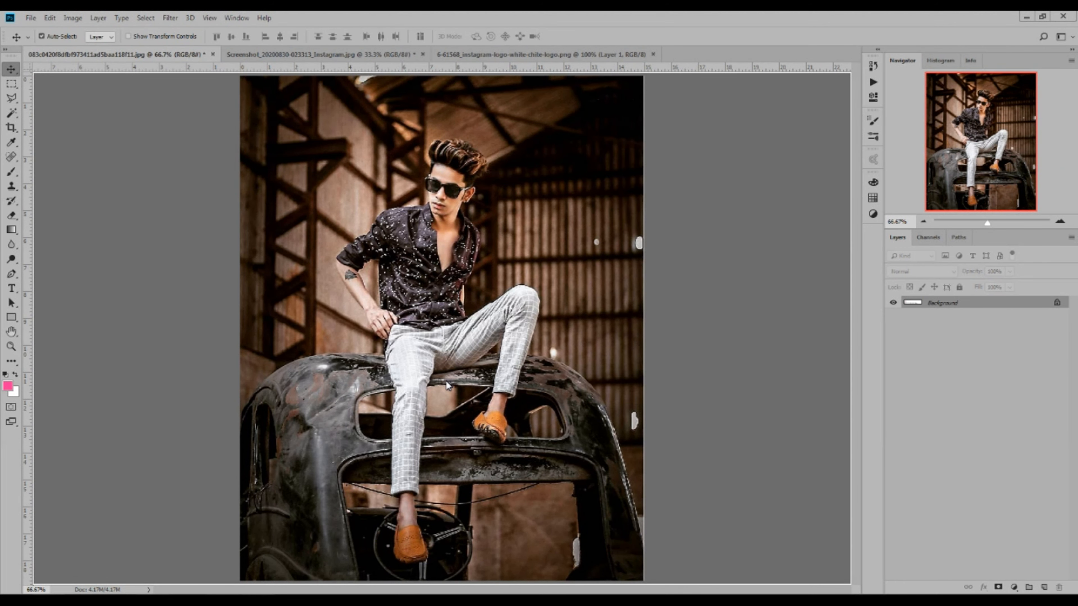
pyautogui.hotkey('ctrl', 'v')
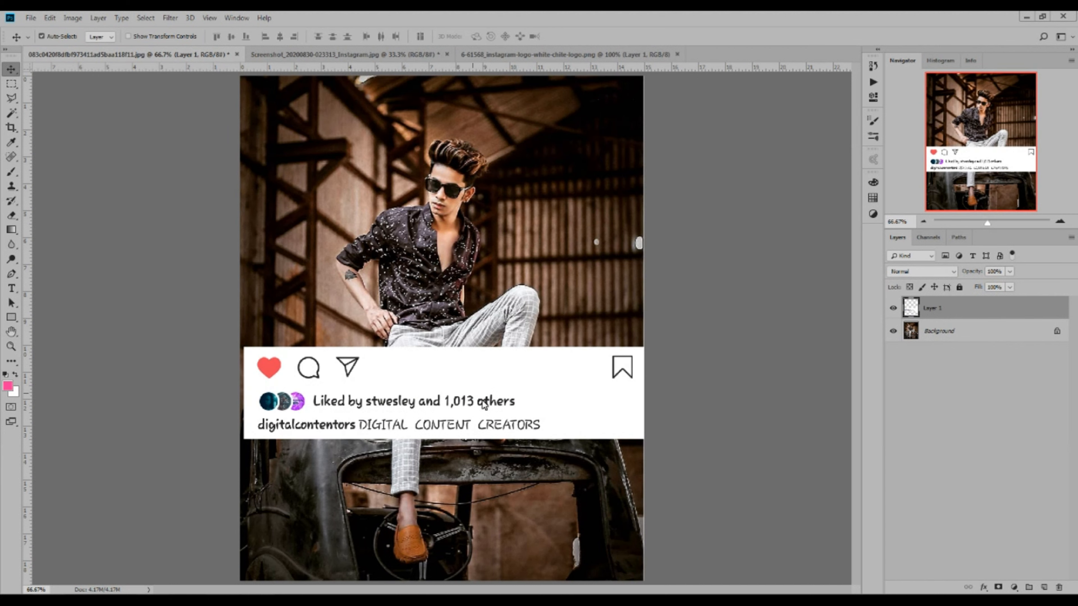
pyautogui.moveTo(483, 405); pyautogui.dragTo(479, 426)
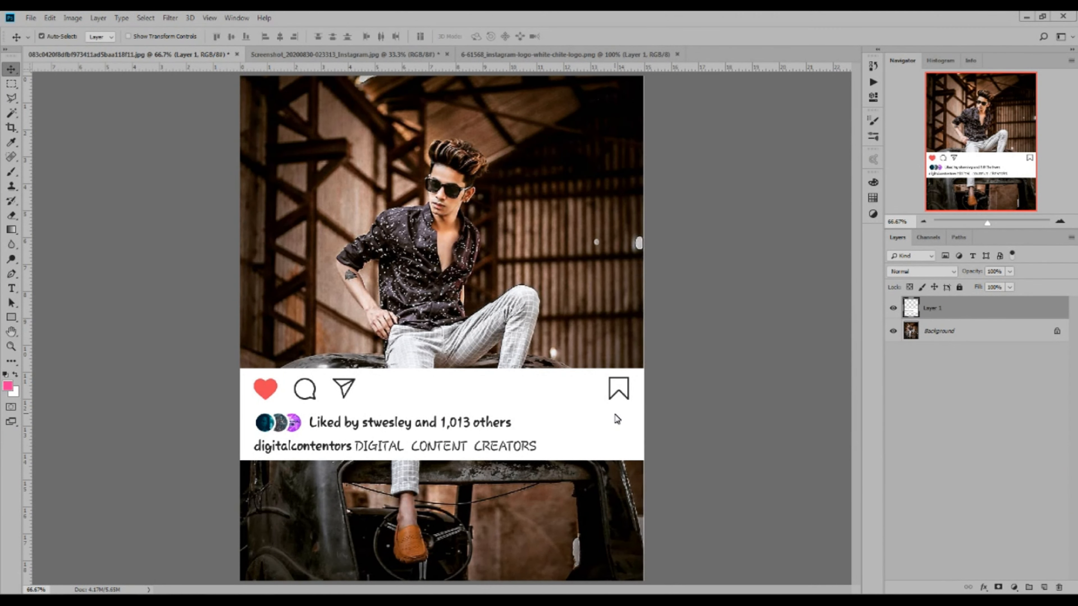
pyautogui.moveTo(490, 408); pyautogui.dragTo(512, 437)
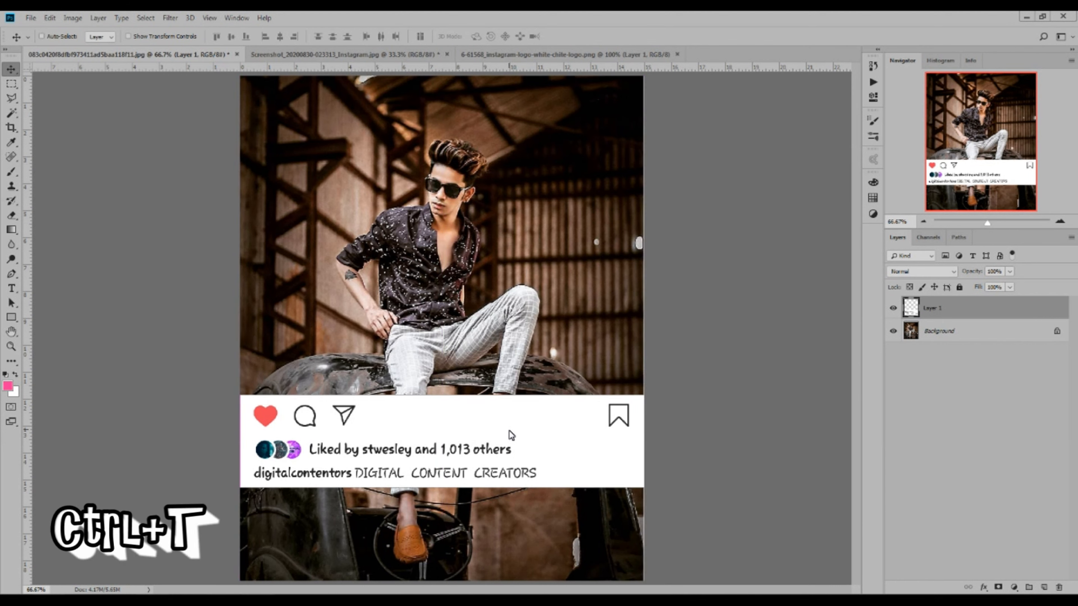
# - Scale the strip proportionally about its centre to about 75.7% of its size
pyautogui.hotkey('ctrl', 't')
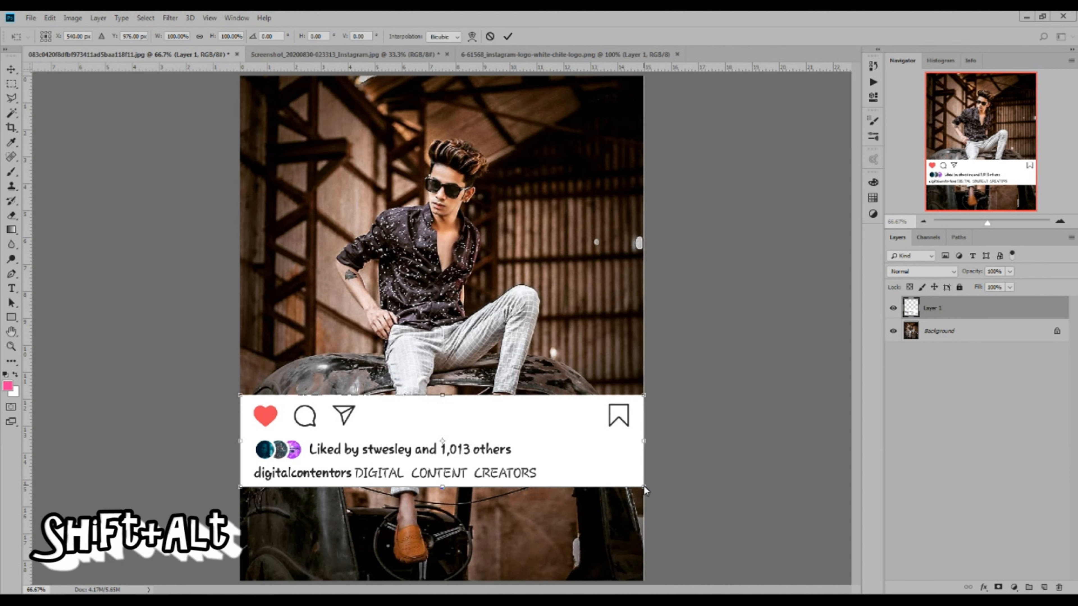
pyautogui.moveTo(642, 486); pyautogui.dragTo(611, 475)
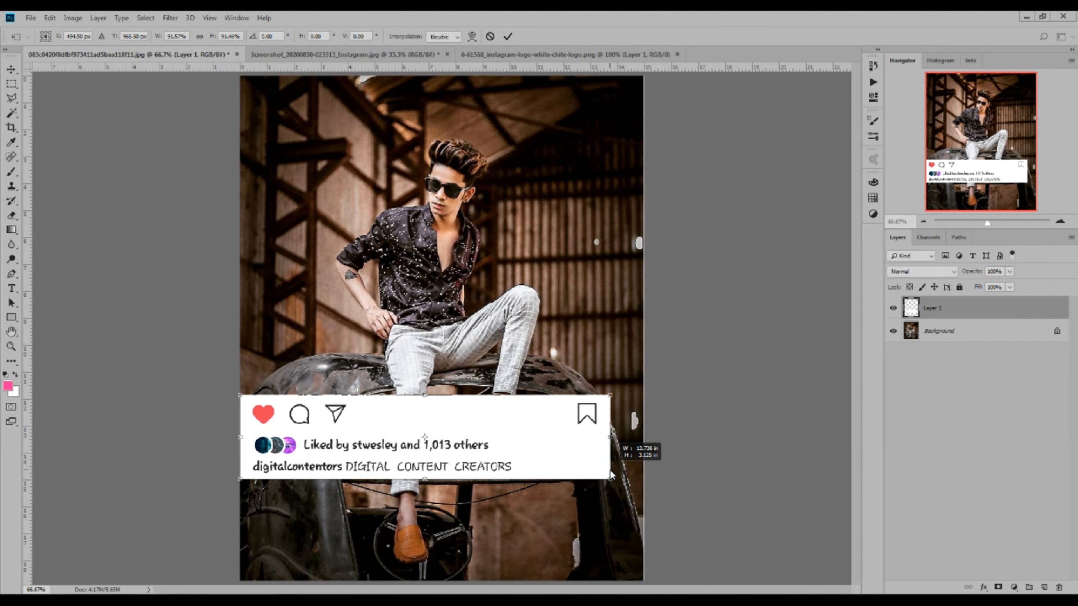
pyautogui.moveTo(612, 475); pyautogui.dragTo(612, 475)
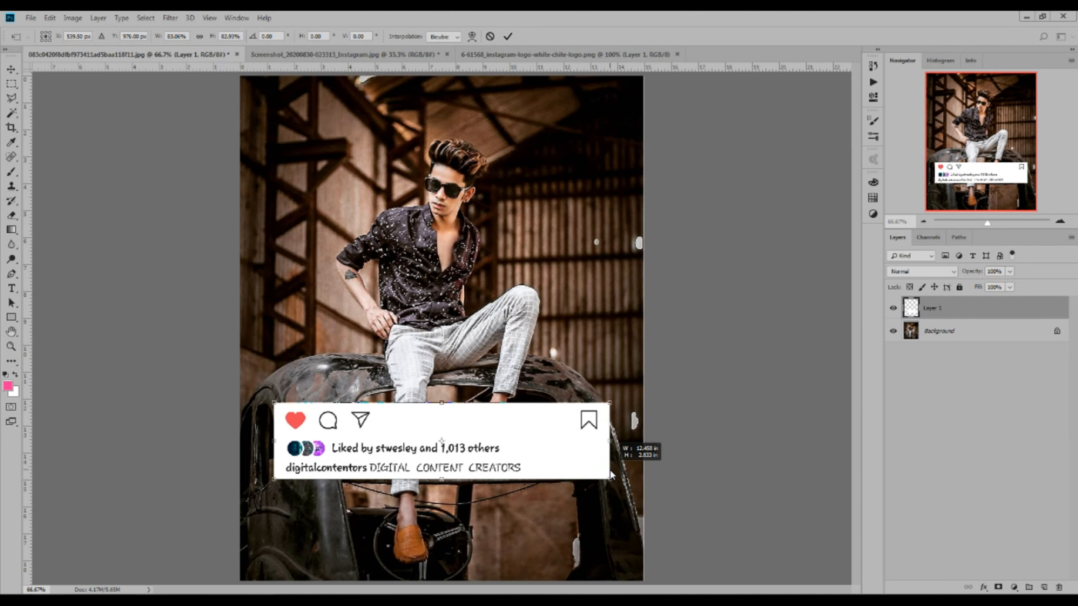
pyautogui.moveTo(611, 475); pyautogui.dragTo(596, 476)
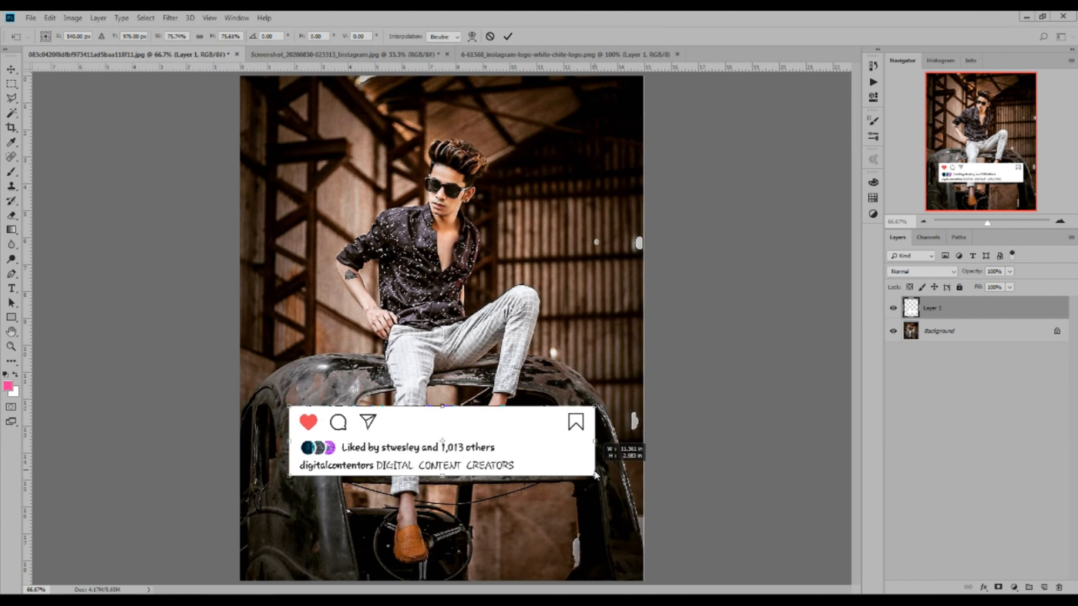
pyautogui.moveTo(595, 473); pyautogui.dragTo(595, 473)
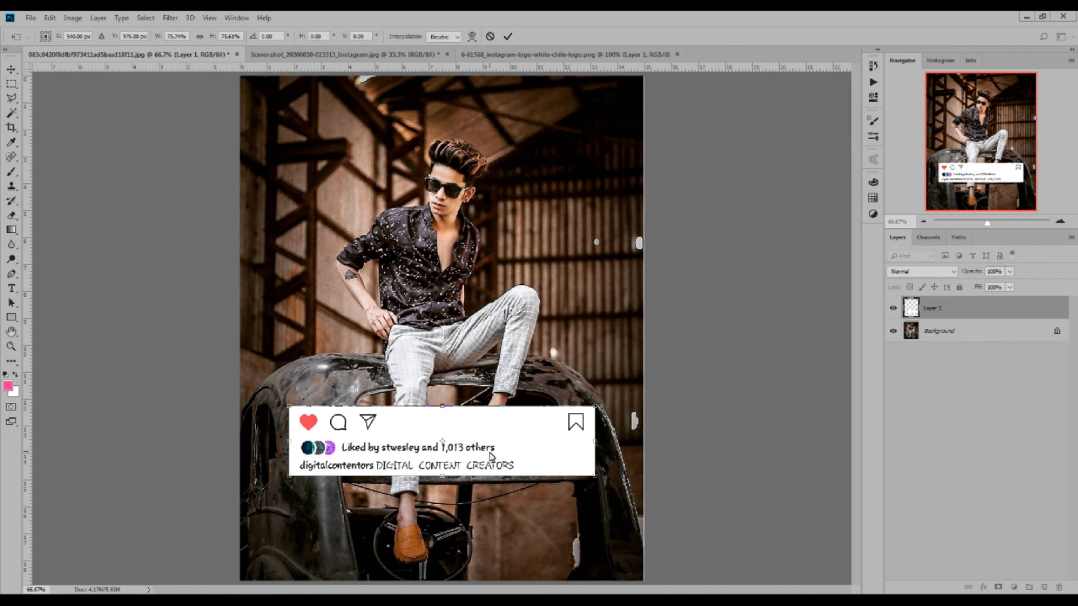
# - Nudge the strip 7 px left and rotate it about 2° clockwise
pyautogui.press('Left')
pyautogui.press('Left')
pyautogui.press('Left')
pyautogui.press('Left')
pyautogui.press('Left')
pyautogui.press('Left')
pyautogui.press('Left')
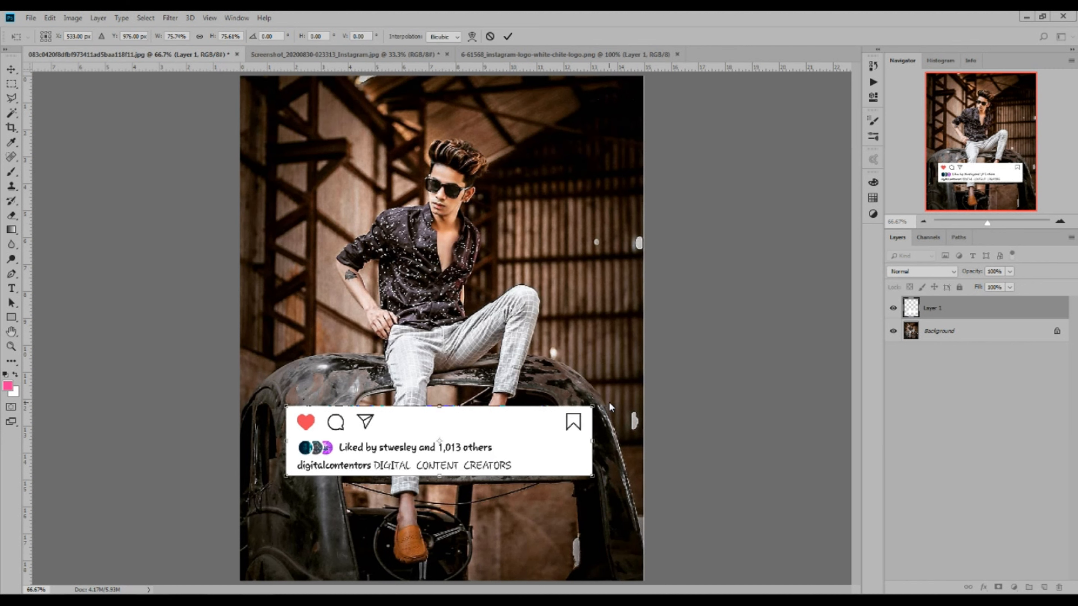
pyautogui.moveTo(605, 395); pyautogui.dragTo(607, 401)
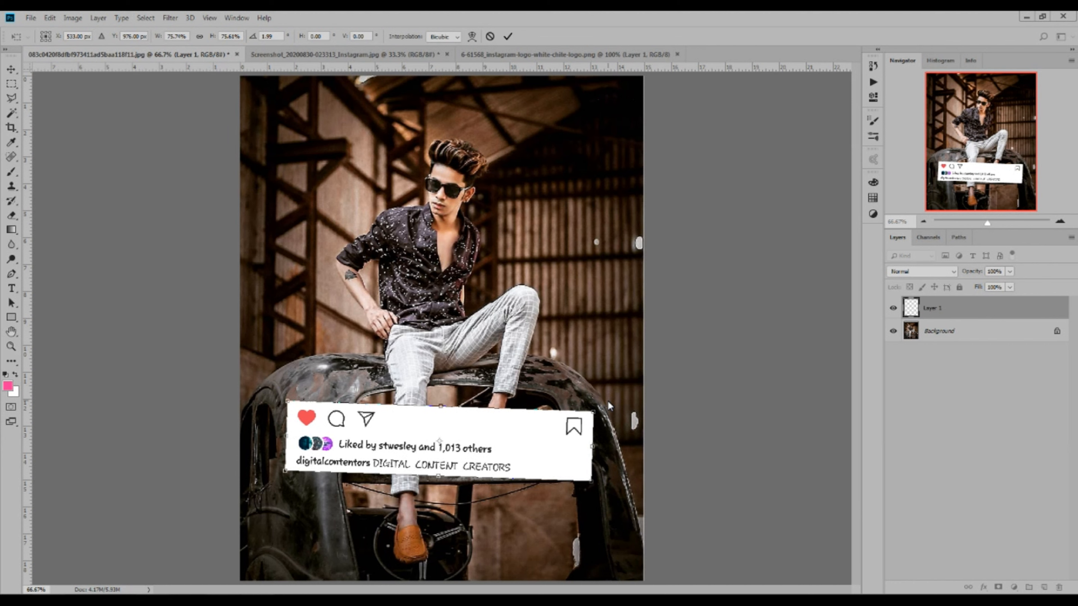
pyautogui.press('Return')
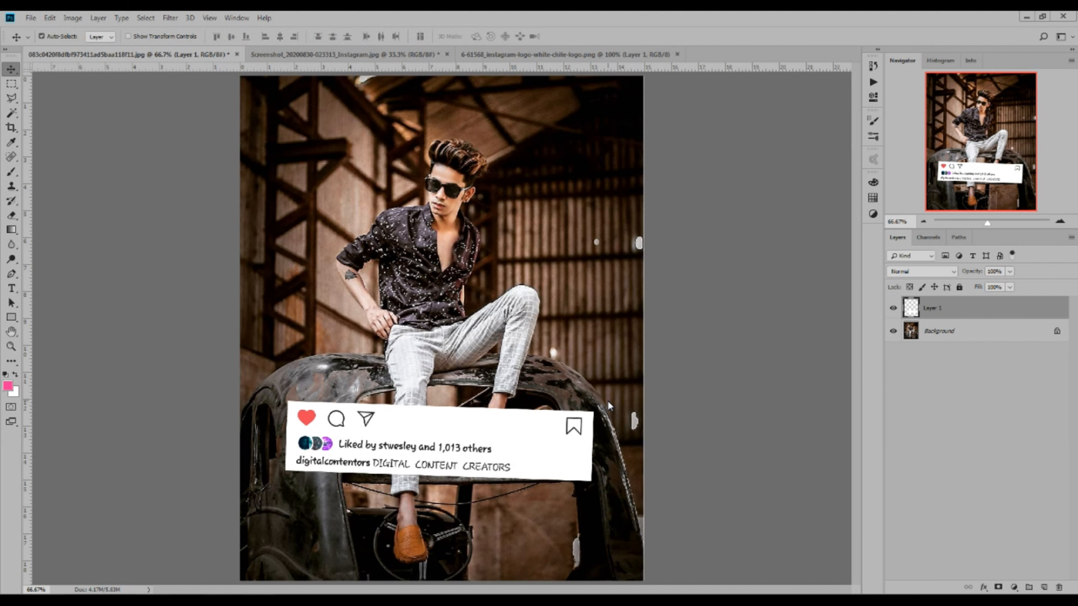
# - Draw a white rectangle shape about 815 × 758 px around the man, from the strip's upper edge upward
pyautogui.press('x')
pyautogui.press('u')
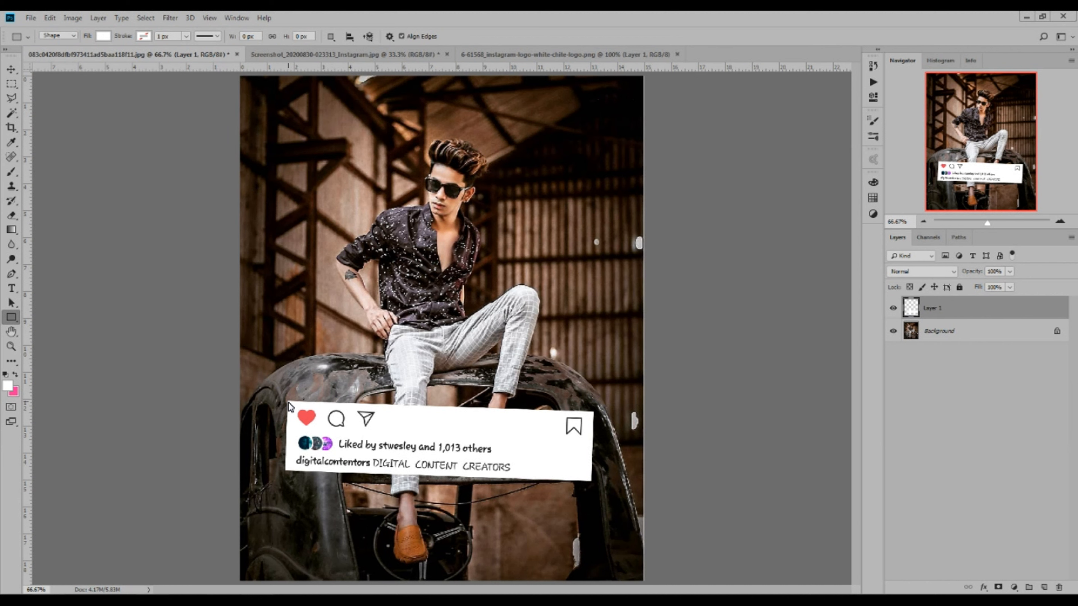
pyautogui.moveTo(288, 402); pyautogui.dragTo(593, 120)
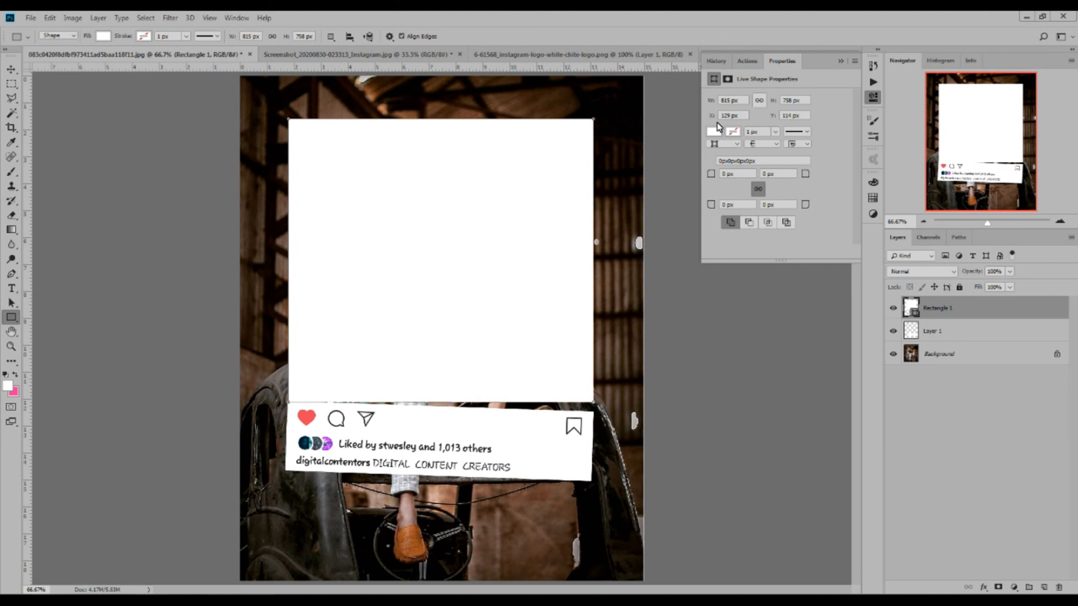
# - Remove the rectangle's fill and give it a white stroke about 4.43 px wide
pyautogui.click(715, 134)
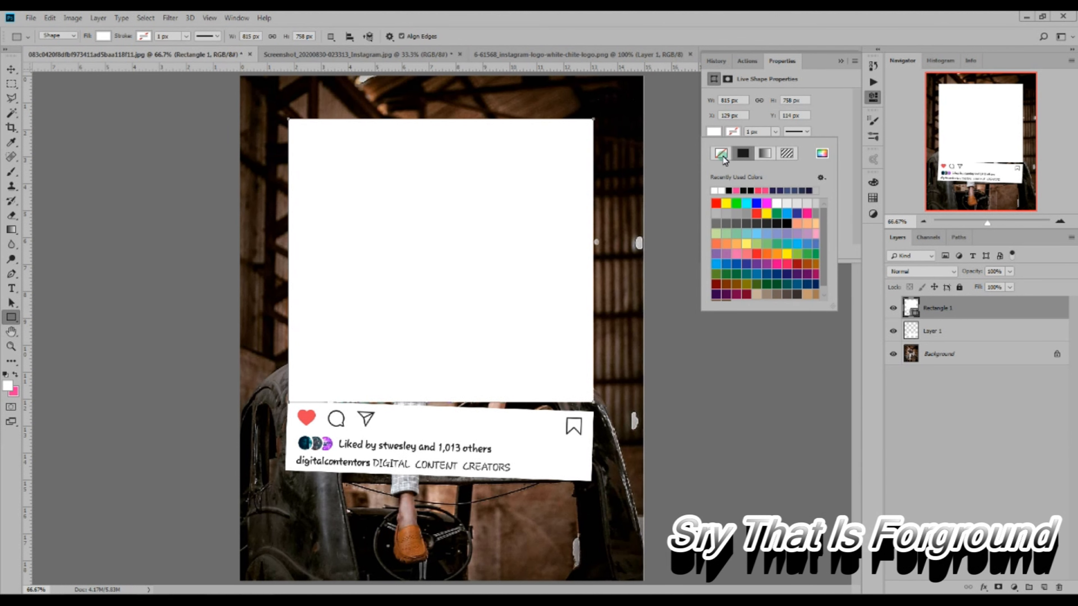
pyautogui.click(722, 154)
pyautogui.click(732, 133)
pyautogui.click(731, 133)
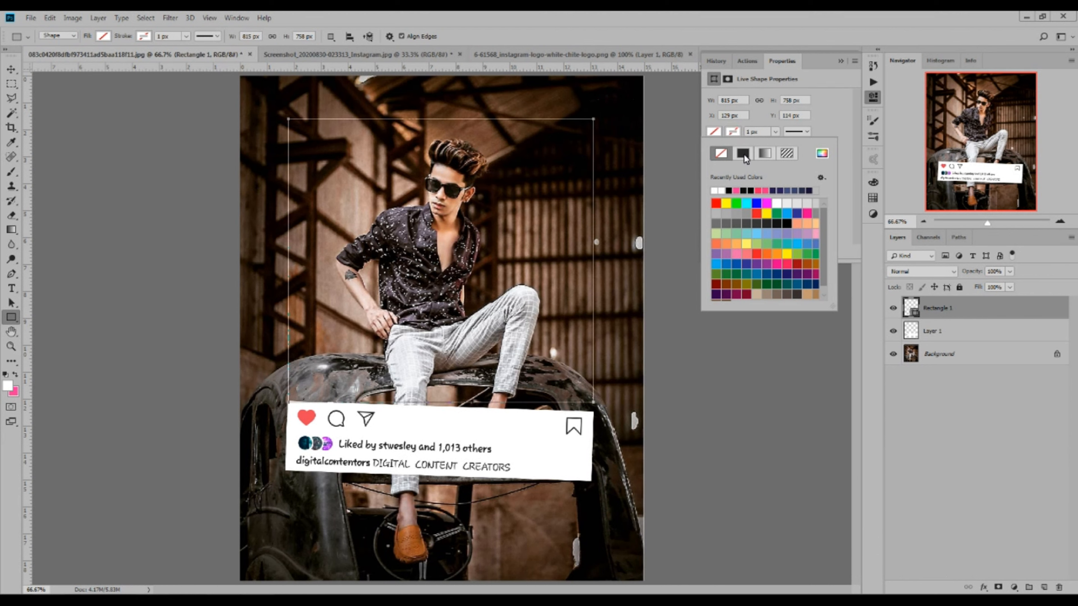
pyautogui.click(721, 191)
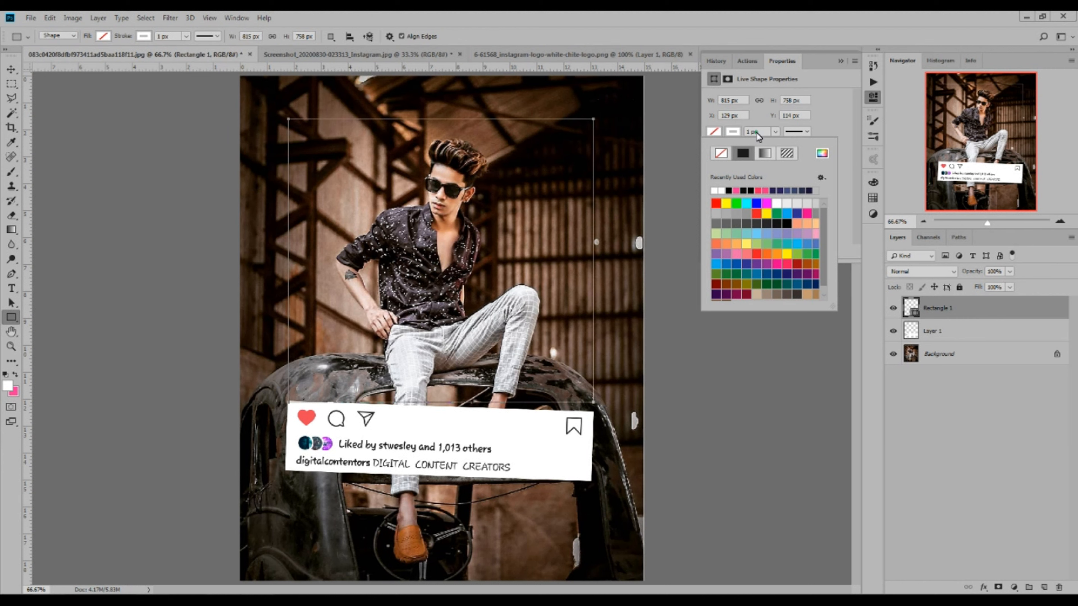
pyautogui.click(756, 133)
pyautogui.click(774, 133)
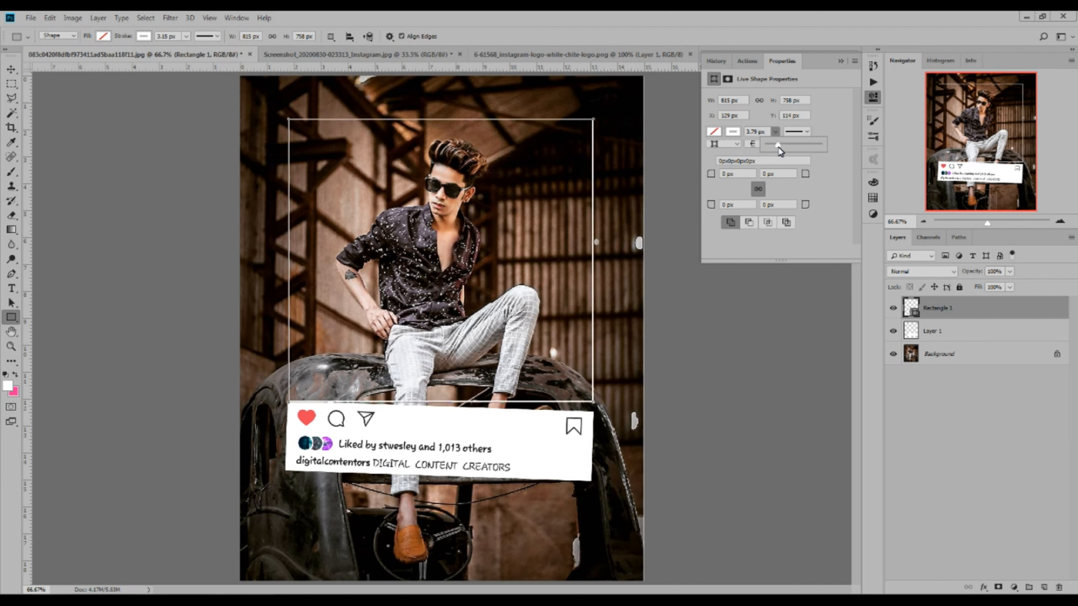
pyautogui.moveTo(779, 146); pyautogui.dragTo(780, 146)
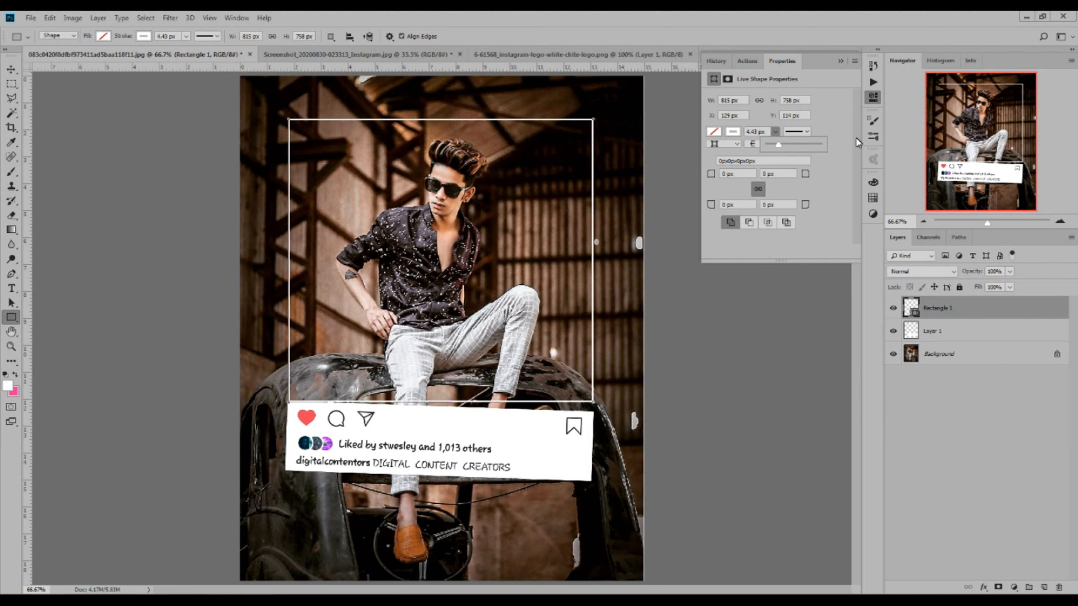
pyautogui.click(872, 98)
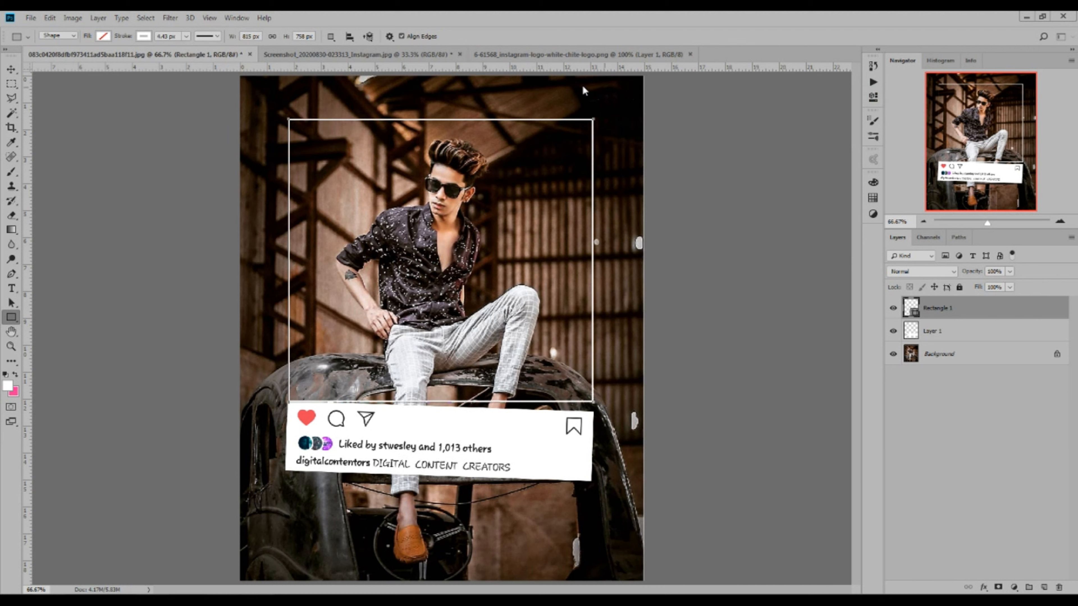
# - Rotate the rectangle frame about 2.02° clockwise to match the strip's tilt
pyautogui.click(11, 71)
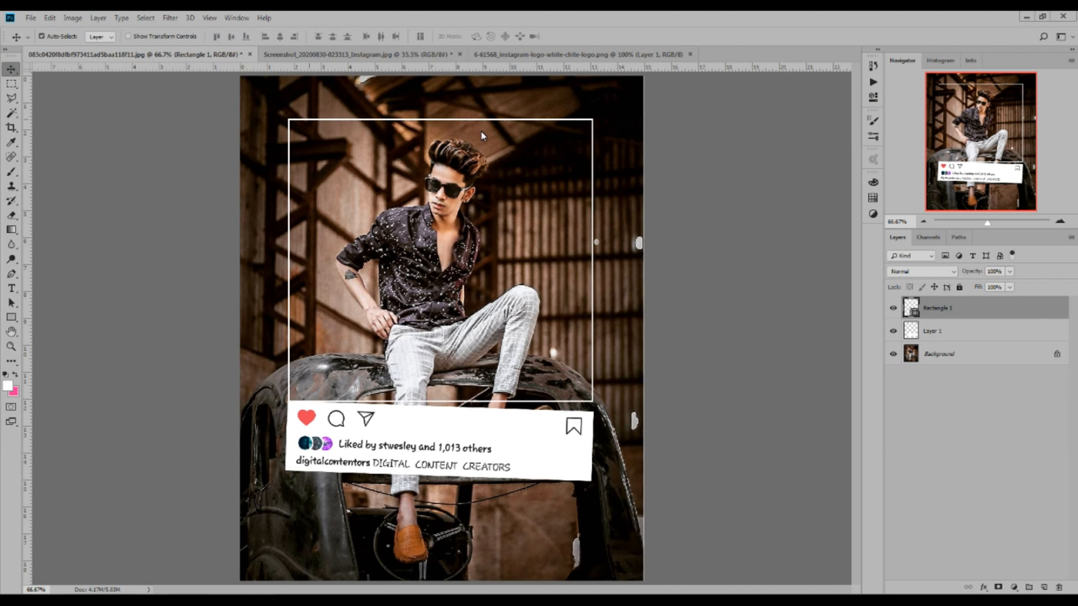
pyautogui.hotkey('ctrl', 't')
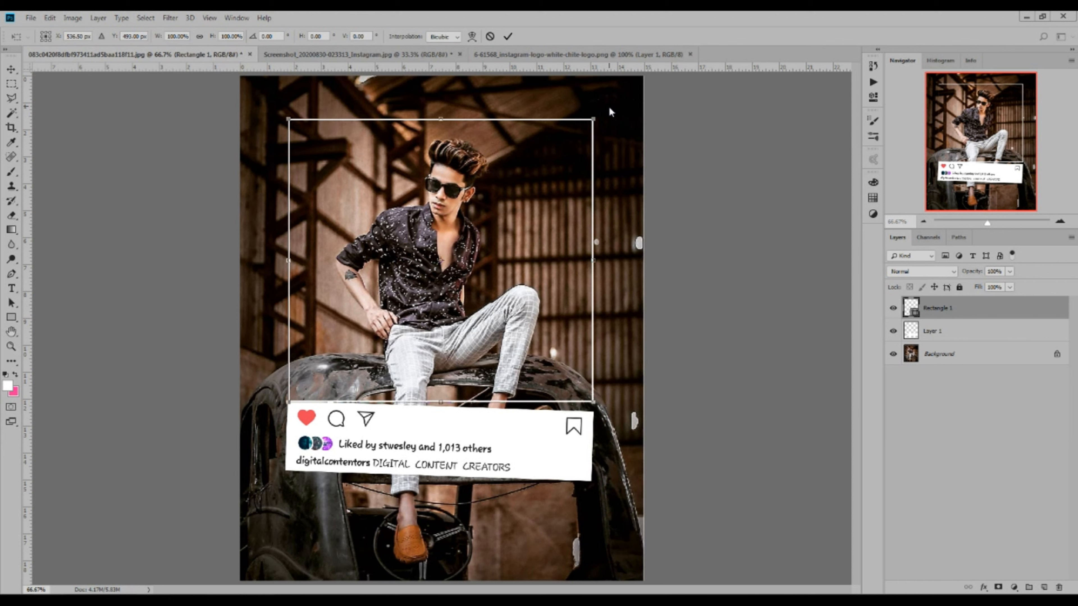
pyautogui.moveTo(610, 107); pyautogui.dragTo(614, 119)
# - Shift the frame right and down onto the strip's upper edge, and stretch its height upward to about 104.4%
pyautogui.press('Right')
pyautogui.press('Right')
pyautogui.press('Right')
pyautogui.press('Right')
pyautogui.press('Down')
pyautogui.press('Down')
pyautogui.press('Down')
pyautogui.press('Down')
pyautogui.press('Down')
pyautogui.press('Down')
pyautogui.press('Down')
pyautogui.press('Down')
pyautogui.press('Down')
pyautogui.press('Right')
pyautogui.press('Right')
pyautogui.press('Right')
pyautogui.press('Right')
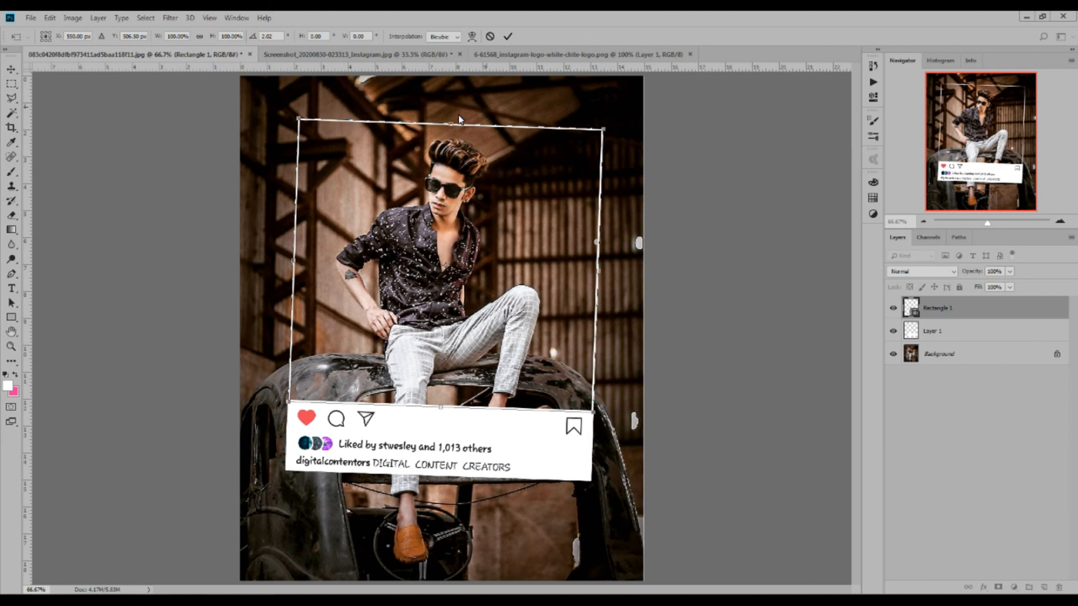
pyautogui.moveTo(451, 123); pyautogui.dragTo(455, 110)
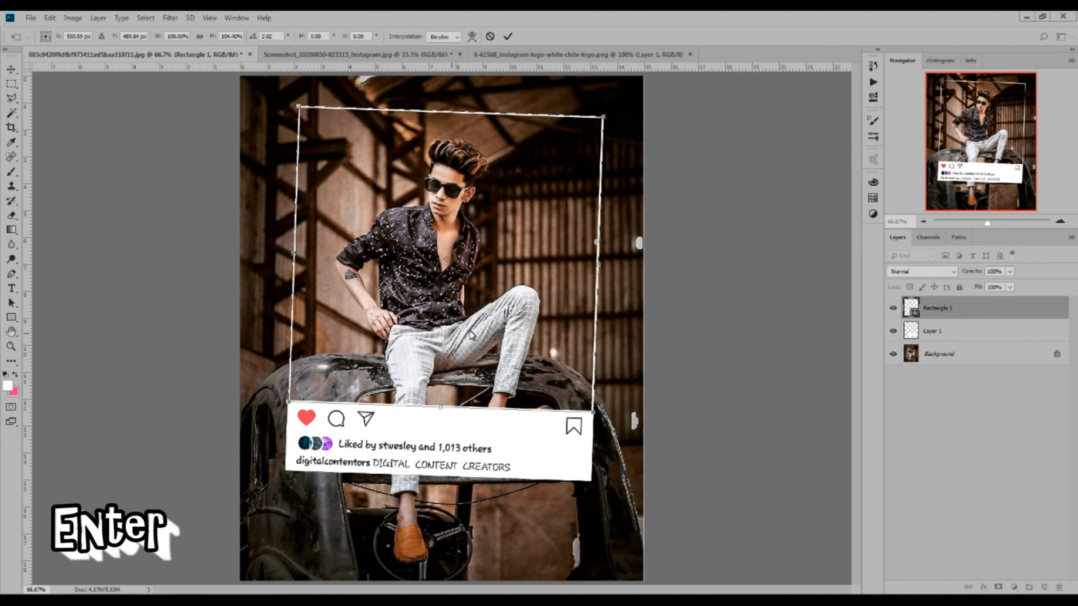
pyautogui.press('Return')
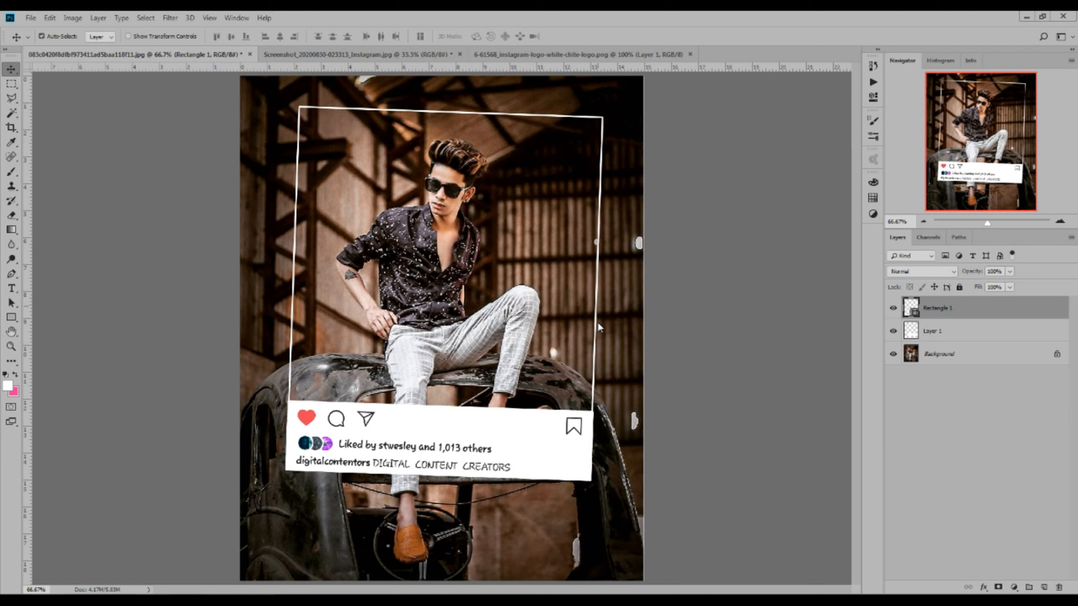
# - Swap the foreground and background colours and confirm pink ff3598 as the foreground colour
pyautogui.click(15, 374)
pyautogui.click(7, 385)
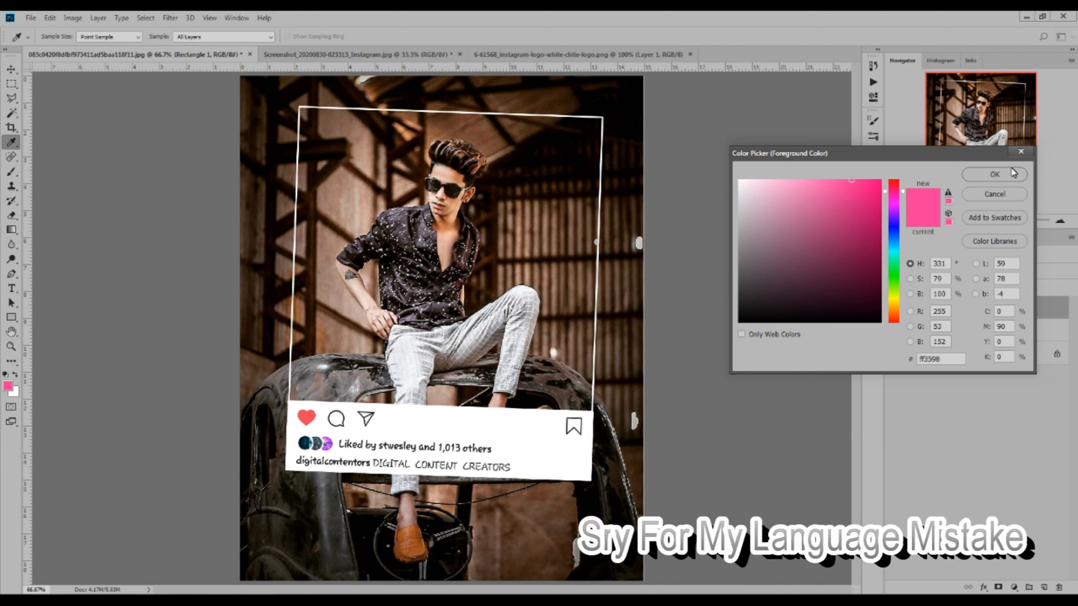
pyautogui.click(995, 174)
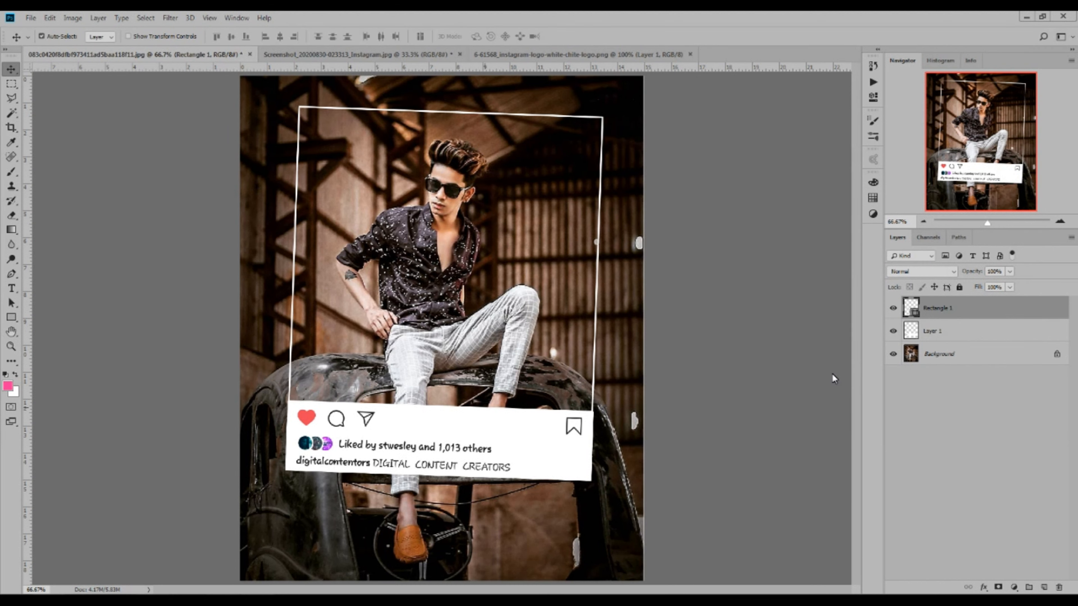
# - Add a new empty layer above the rectangle frame and prepare a soft 20 px brush with 0% hardness
pyautogui.click(1044, 587)
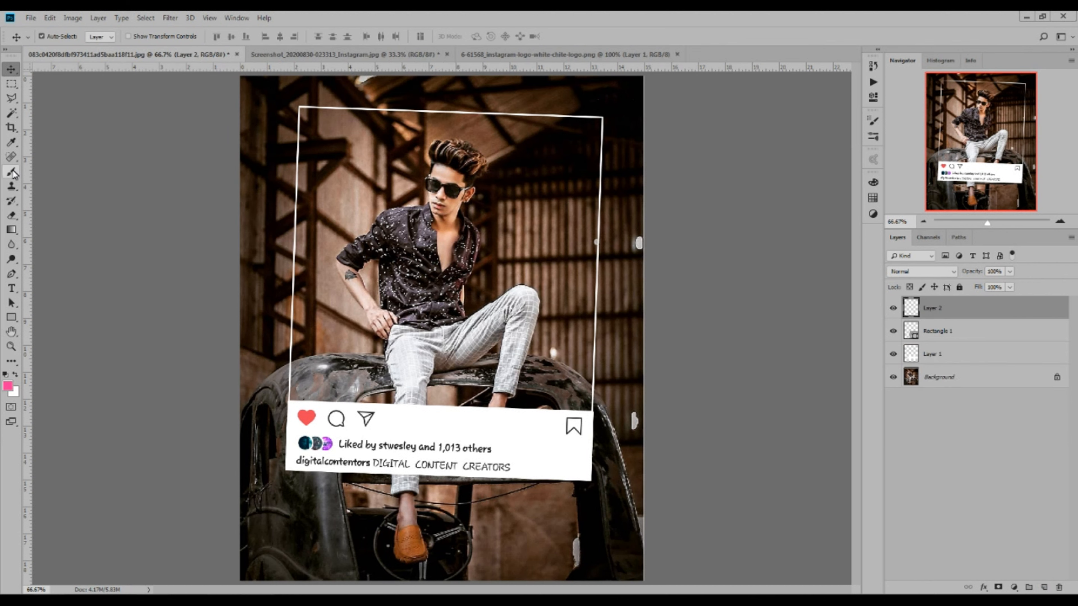
pyautogui.press('b')
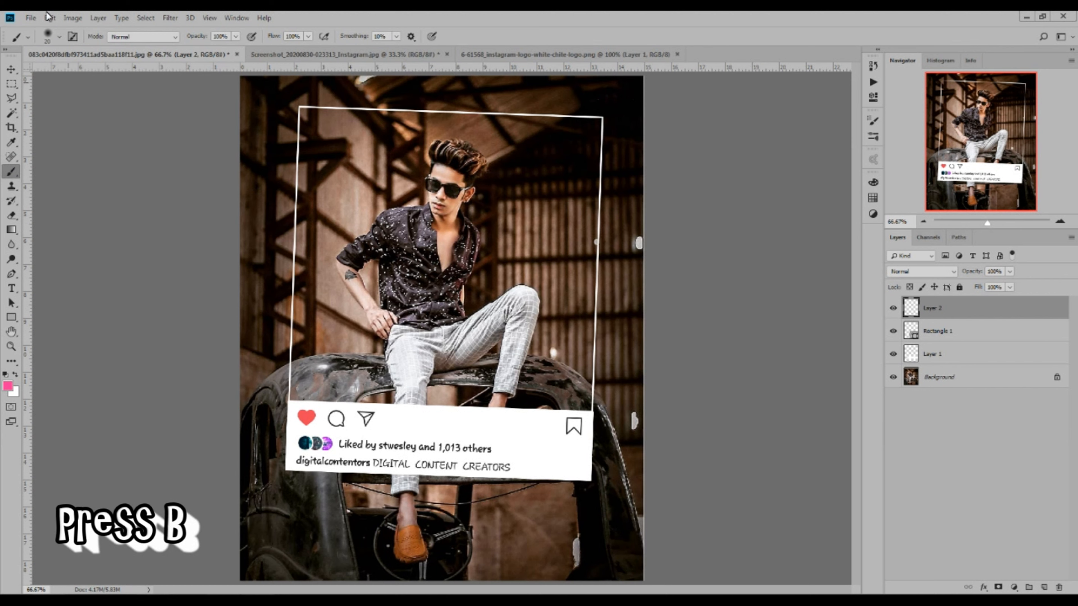
pyautogui.click(59, 36)
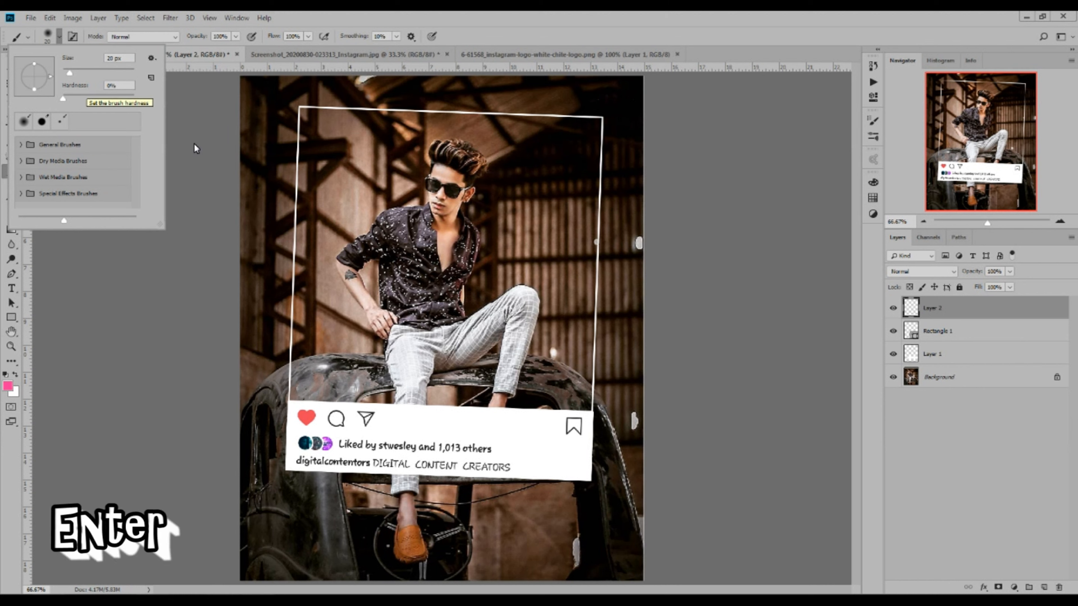
pyautogui.press('Return')
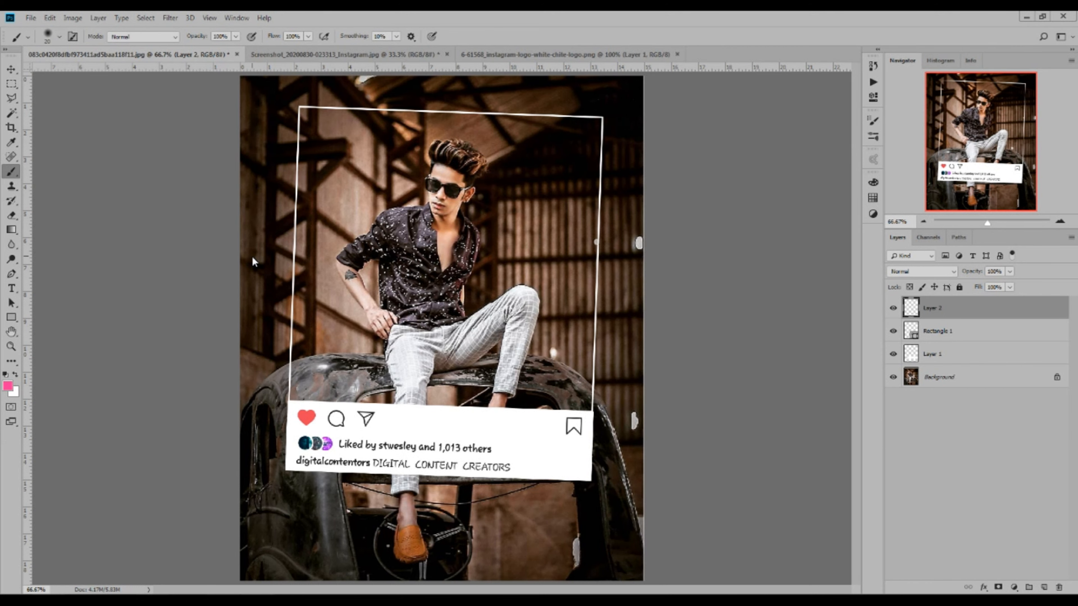
# - Enlarge the brush to 30 px and paint a soft pink stroke over the lower part of the frame's left edge
pyautogui.hotkey('ctrl', '+')
pyautogui.hotkey('ctrl', '+')
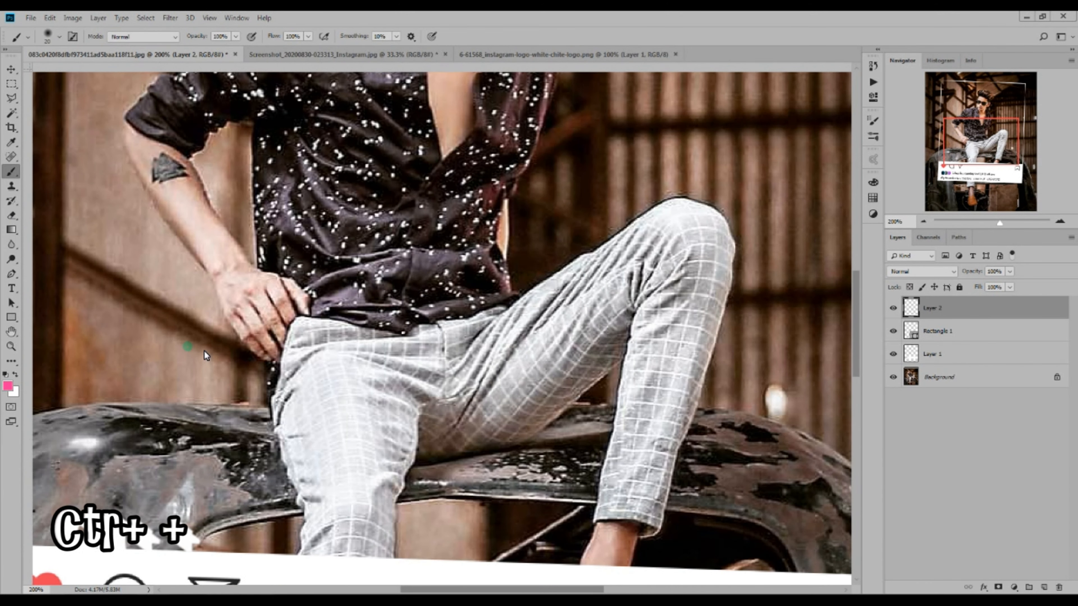
pyautogui.moveTo(187, 347); pyautogui.dragTo(392, 358)
pyautogui.moveTo(325, 361); pyautogui.dragTo(361, 359)
pyautogui.moveTo(257, 341); pyautogui.dragTo(406, 261)
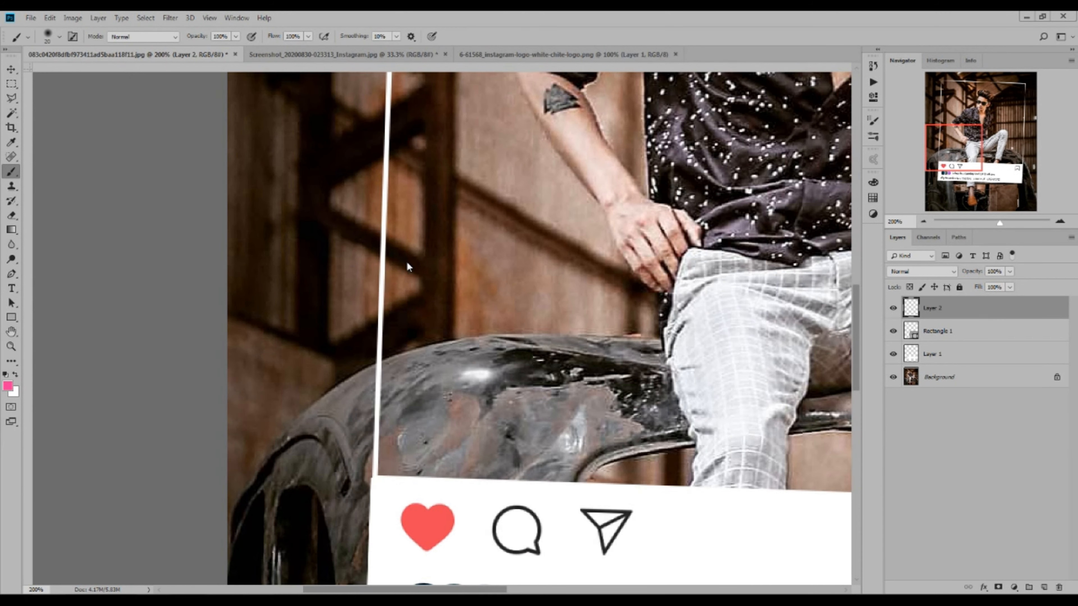
pyautogui.hotkey('ctrl', 'r')
pyautogui.scroll(-2, 407, 267)
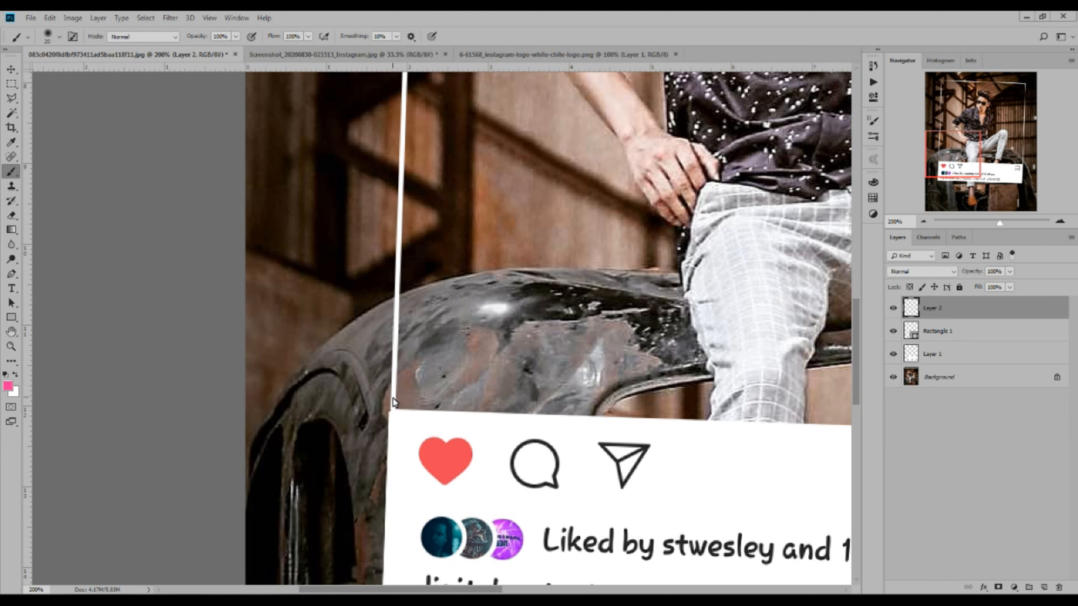
pyautogui.press(']')
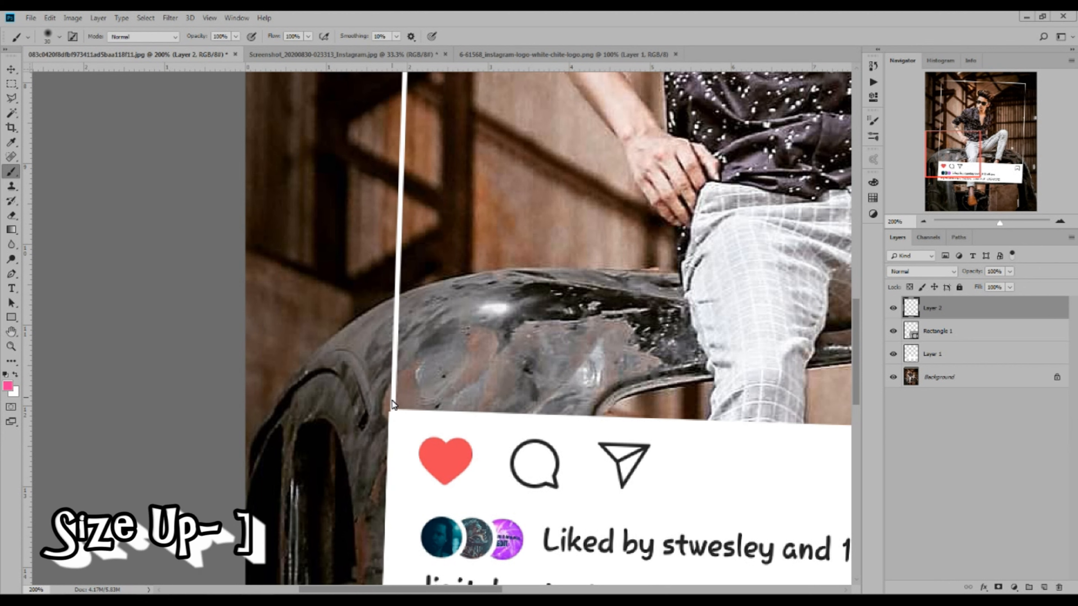
pyautogui.click(392, 400)
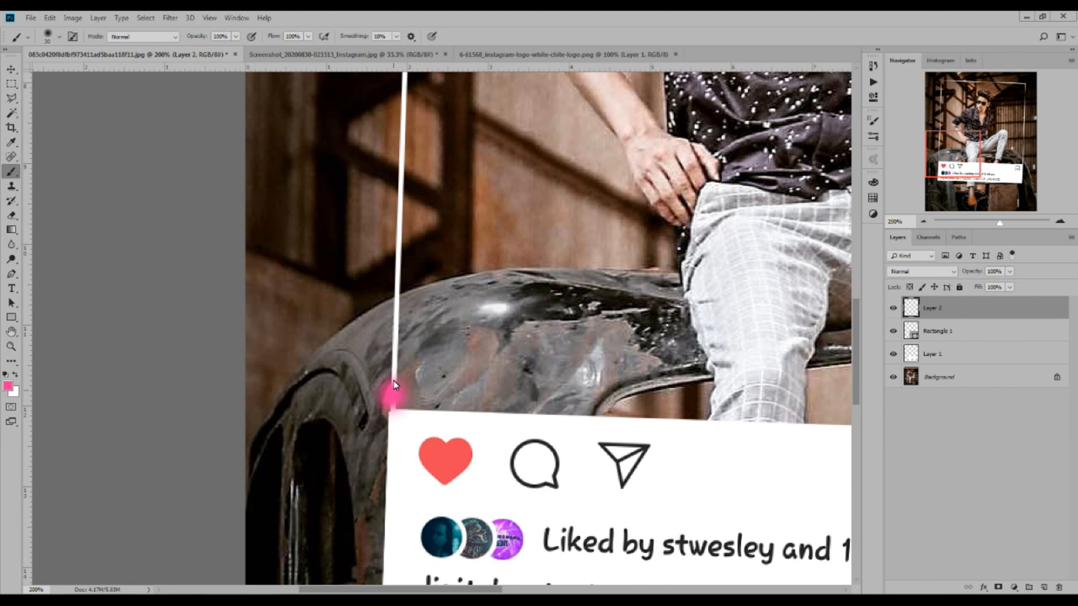
pyautogui.press('[')
pyautogui.moveTo(396, 346); pyautogui.dragTo(400, 222)
pyautogui.moveTo(409, 155); pyautogui.dragTo(409, 115)
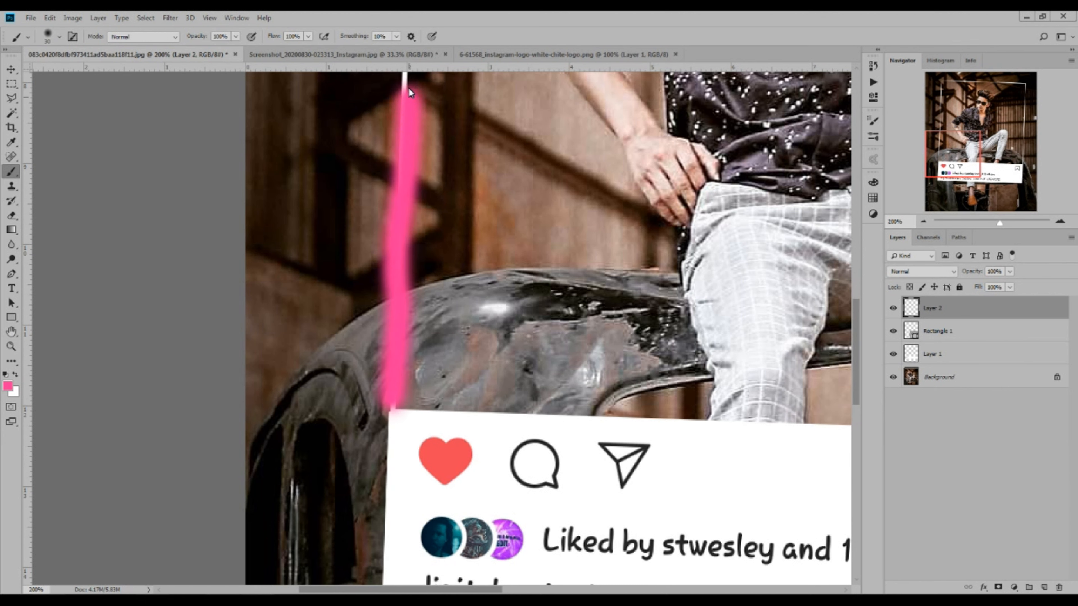
# - Continue the soft pink stroke up the rest of the frame's left edge and across its top edge
pyautogui.press('space')
pyautogui.moveTo(432, 219); pyautogui.dragTo(419, 477)
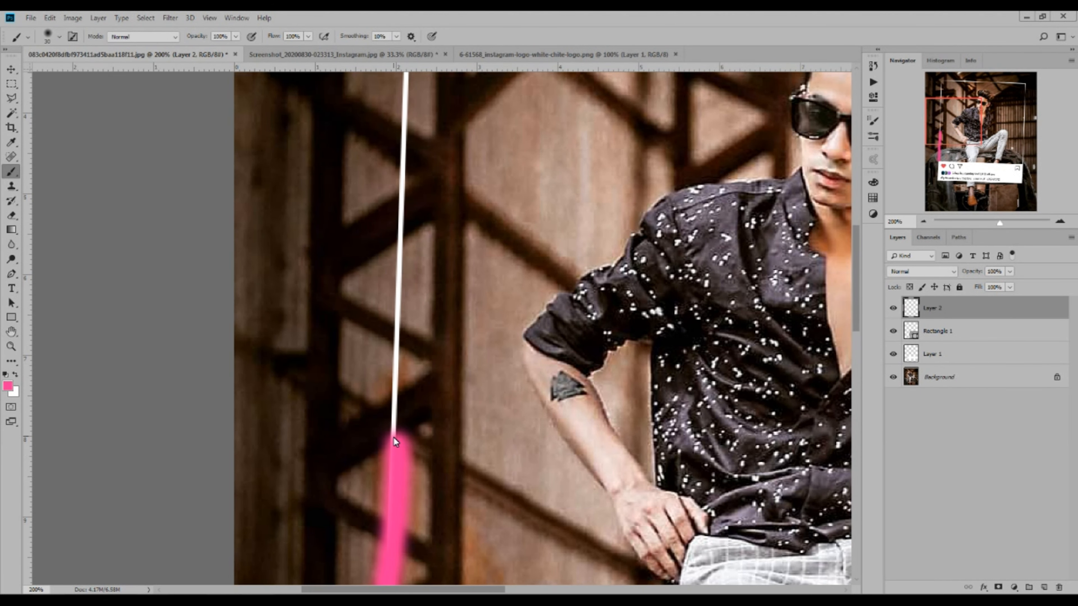
pyautogui.moveTo(394, 412); pyautogui.dragTo(395, 404)
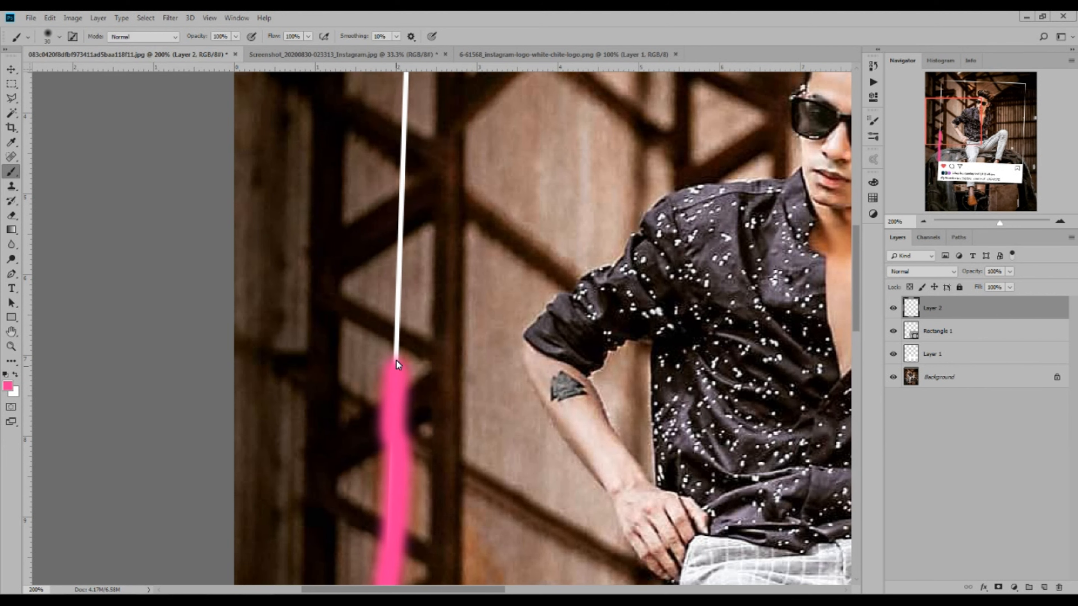
pyautogui.moveTo(394, 282)
pyautogui.mouseDown()
pyautogui.moveTo(405, 104)
pyautogui.moveTo(405, 400)
pyautogui.moveTo(410, 227)
pyautogui.mouseUp()
pyautogui.moveTo(491, 345); pyautogui.dragTo(331, 360)
pyautogui.moveTo(251, 239); pyautogui.dragTo(800, 264)
pyautogui.moveTo(636, 295)
pyautogui.mouseDown()
pyautogui.moveTo(223, 284)
pyautogui.moveTo(101, 245)
pyautogui.mouseUp()
pyautogui.moveTo(271, 216); pyautogui.dragTo(598, 233)
# - Paint the soft pink stroke down the frame's right edge and along its bottom edge above the post strip
pyautogui.moveTo(604, 270)
pyautogui.mouseDown()
pyautogui.moveTo(601, 171)
pyautogui.moveTo(583, 504)
pyautogui.mouseUp()
pyautogui.moveTo(574, 533)
pyautogui.mouseDown()
pyautogui.moveTo(593, 142)
pyautogui.moveTo(585, 512)
pyautogui.mouseUp()
pyautogui.moveTo(587, 502)
pyautogui.mouseDown()
pyautogui.moveTo(604, 147)
pyautogui.moveTo(592, 266)
pyautogui.moveTo(79, 249)
pyautogui.moveTo(729, 296)
pyautogui.mouseUp()
pyautogui.moveTo(334, 278); pyautogui.dragTo(690, 293)
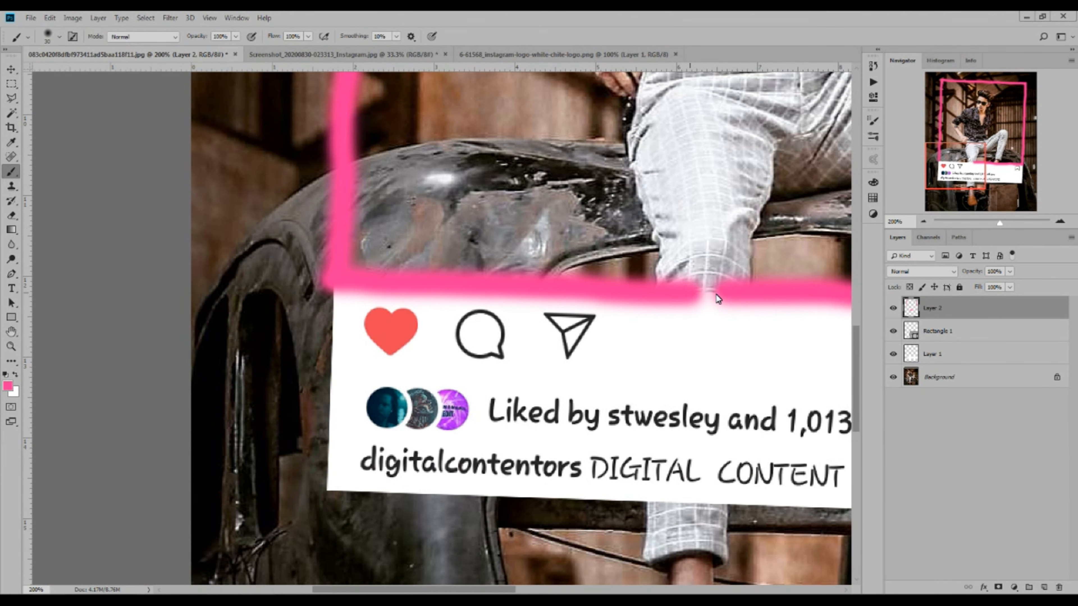
pyautogui.moveTo(724, 293); pyautogui.dragTo(326, 311)
pyautogui.hotkey('ctrl', '0')
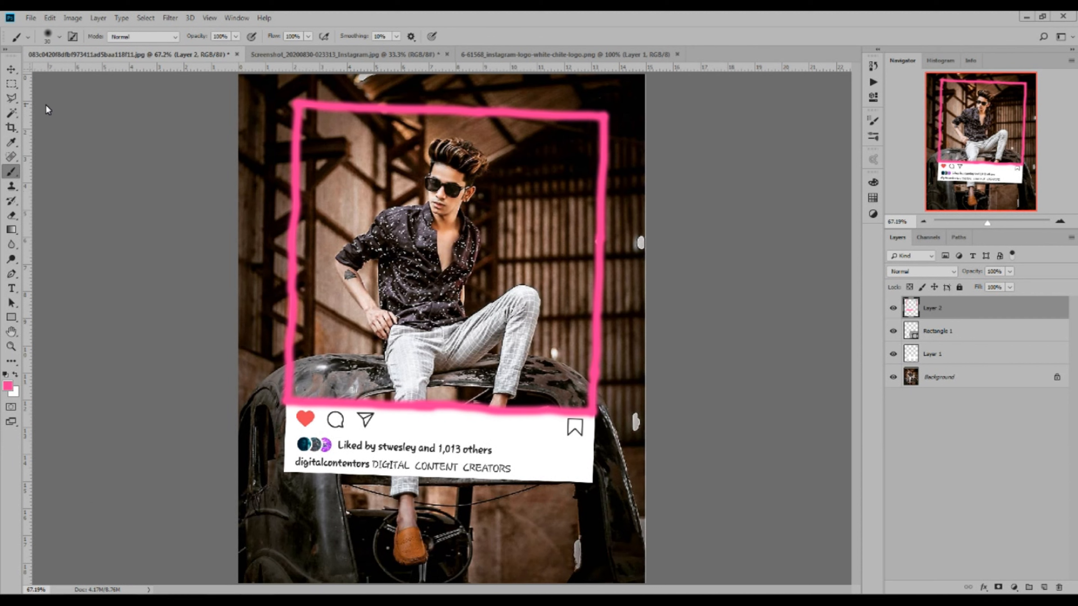
# - Change the pink brushwork layer's blend mode to Lighten
pyautogui.click(11, 69)
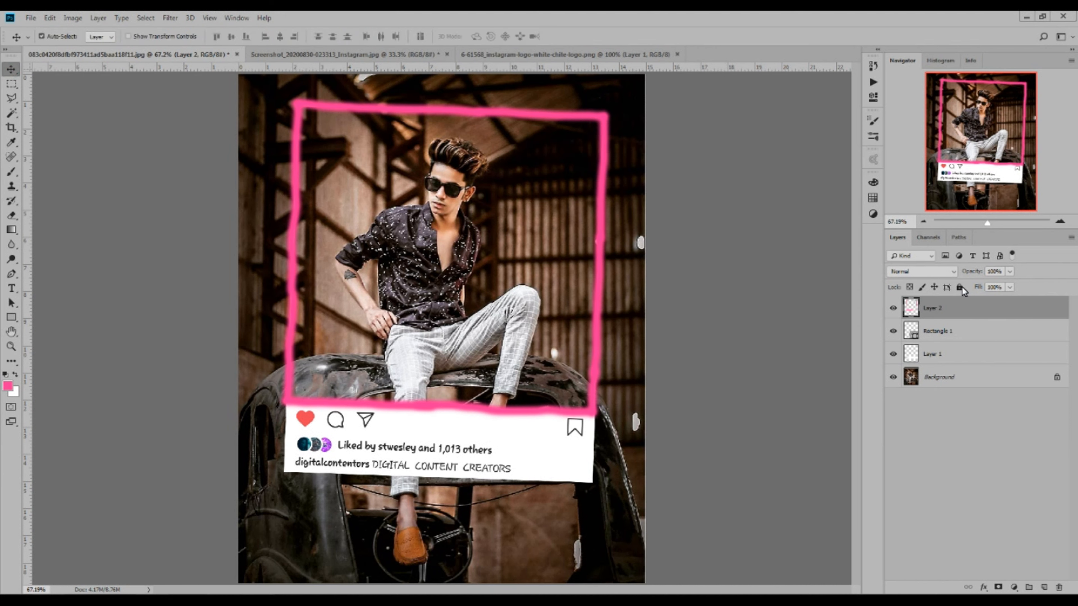
pyautogui.click(952, 273)
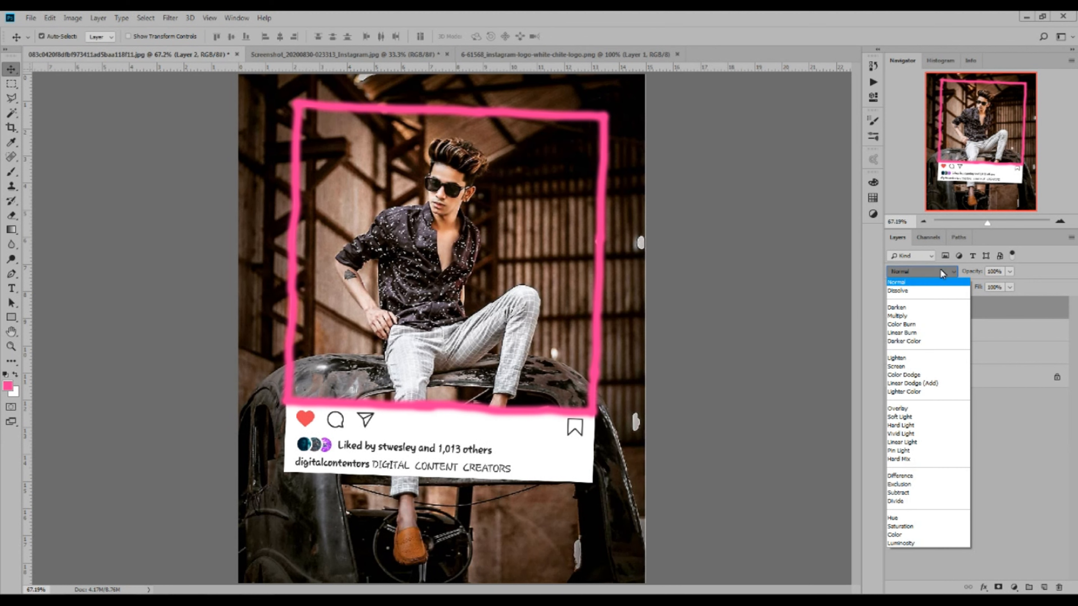
pyautogui.click(904, 361)
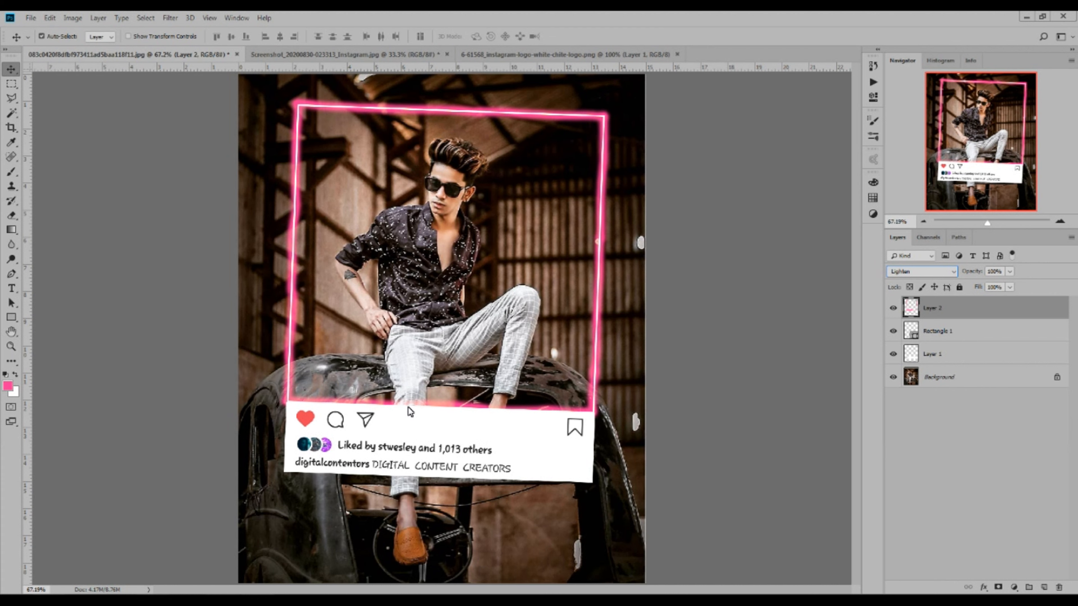
pyautogui.click(654, 378)
# - Lower the post strip layer's opacity to 82% so the leg underneath can be traced
pyautogui.click(942, 361)
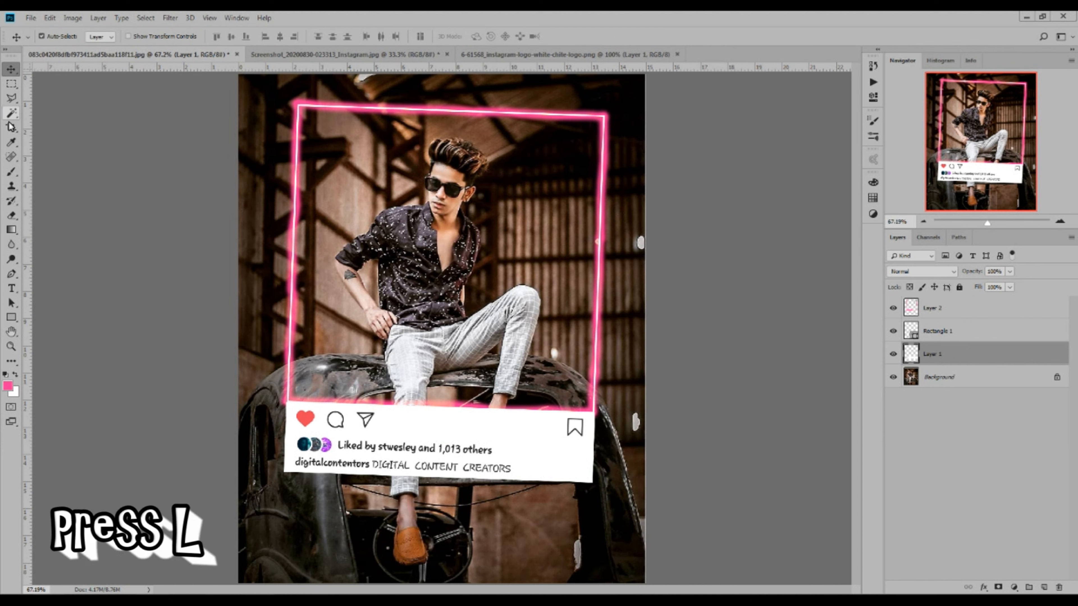
pyautogui.click(12, 99)
pyautogui.click(12, 98)
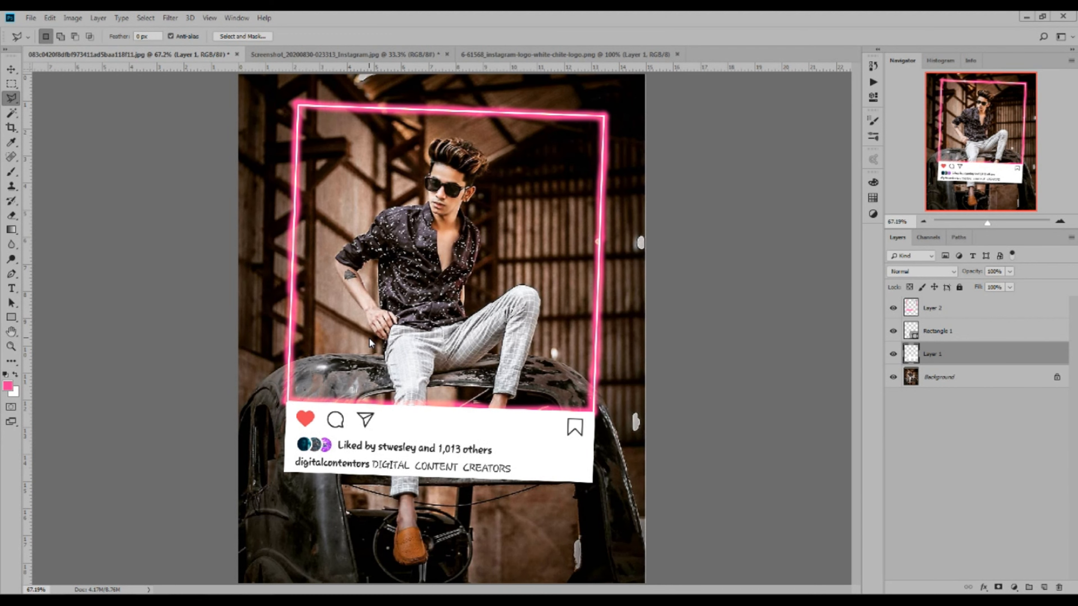
pyautogui.hotkey('ctrl', '+')
pyautogui.hotkey('ctrl', '+')
pyautogui.moveTo(361, 529); pyautogui.dragTo(366, 190)
pyautogui.hotkey('ctrl', 'r')
pyautogui.click(1010, 273)
pyautogui.moveTo(1003, 287); pyautogui.dragTo(1000, 287)
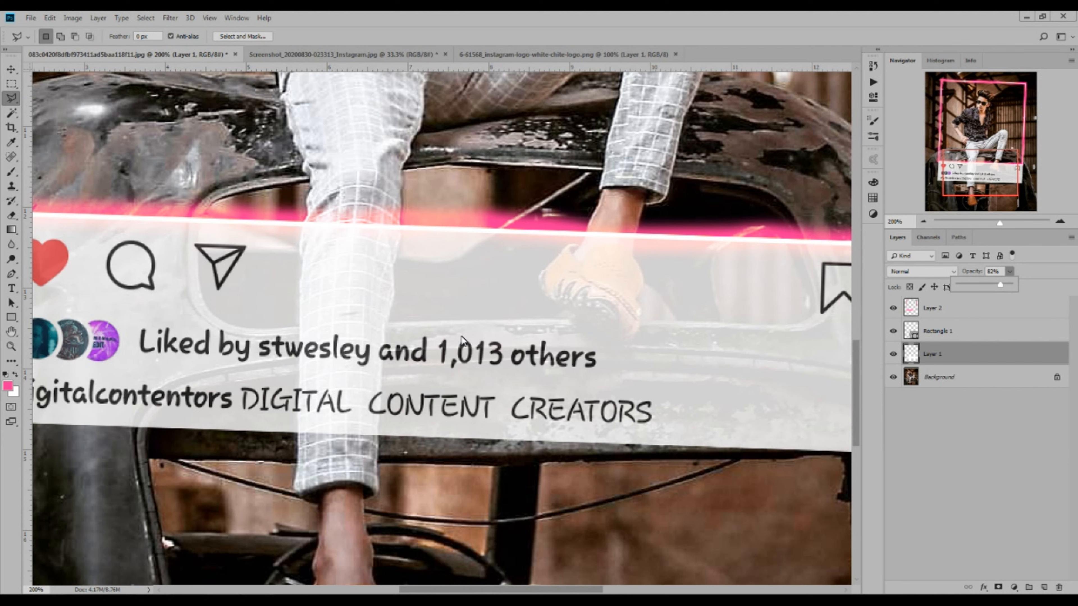
# - Outline the hanging trouser leg where the post strip and frame cross it with a Polygonal Lasso selection
pyautogui.click(307, 210)
pyautogui.click(307, 216)
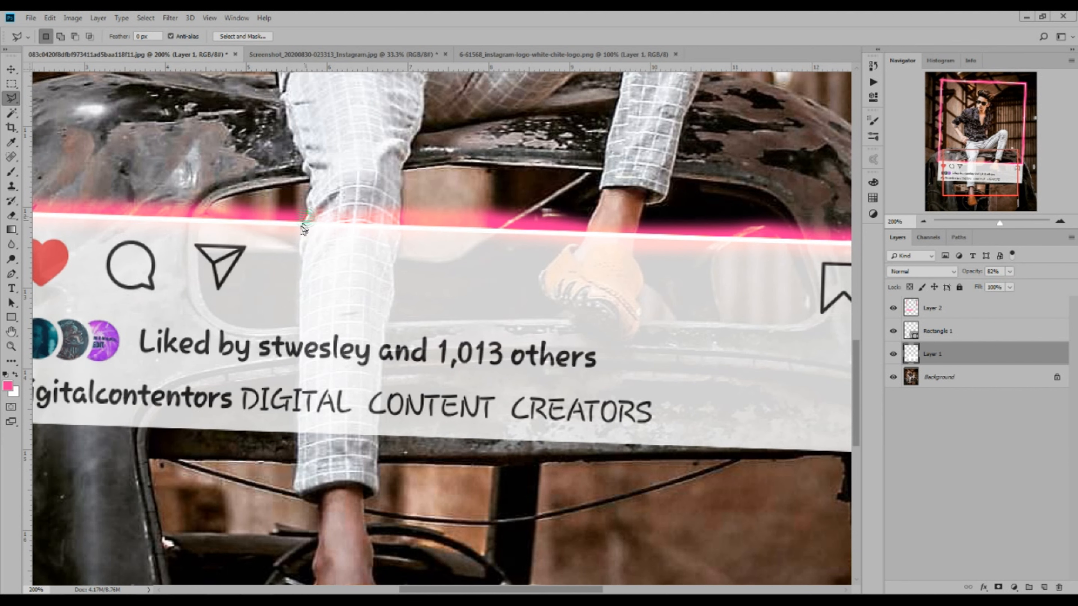
pyautogui.moveTo(300, 308)
pyautogui.mouseDown()
pyautogui.moveTo(297, 433)
pyautogui.moveTo(343, 456)
pyautogui.moveTo(378, 437)
pyautogui.moveTo(401, 240)
pyautogui.moveTo(367, 188)
pyautogui.moveTo(306, 217)
pyautogui.mouseUp()
pyautogui.click(12, 71)
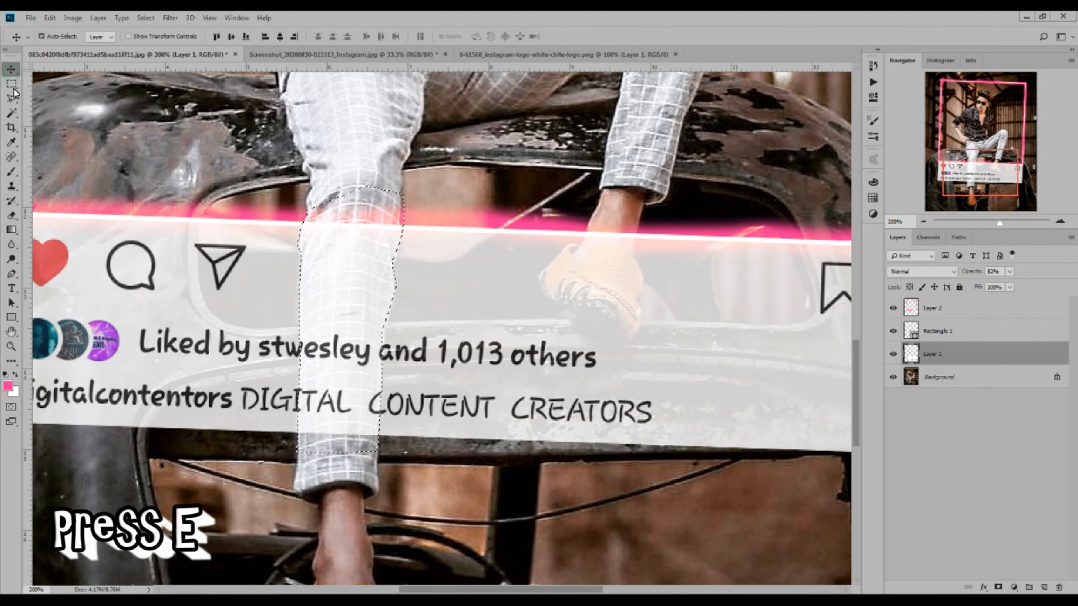
# - Set up a hard eraser tip and erase the post strip inside the leg selection
pyautogui.press('e')
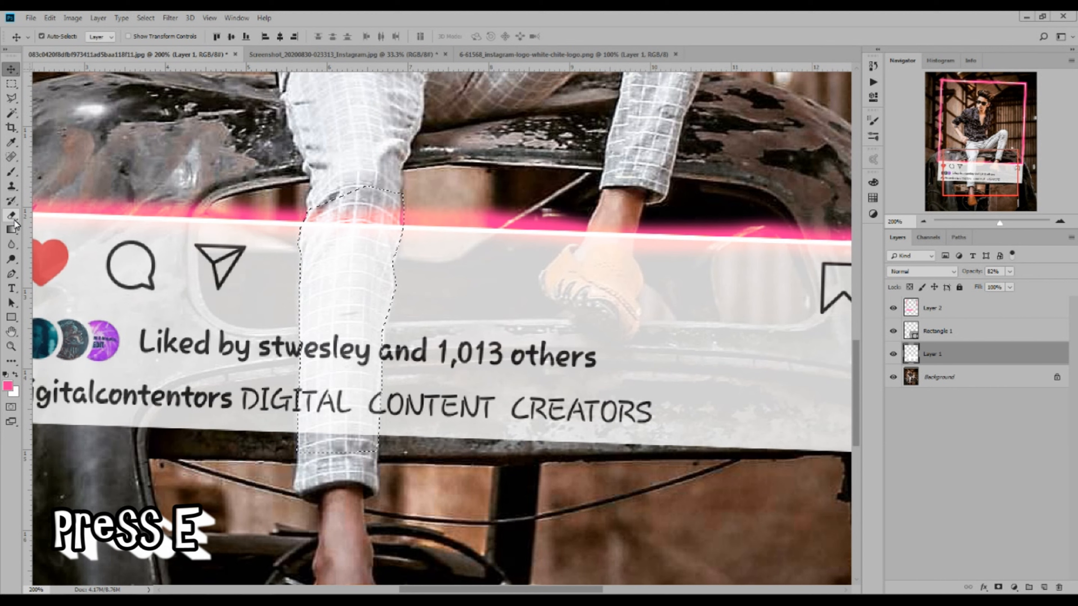
pyautogui.click(11, 215)
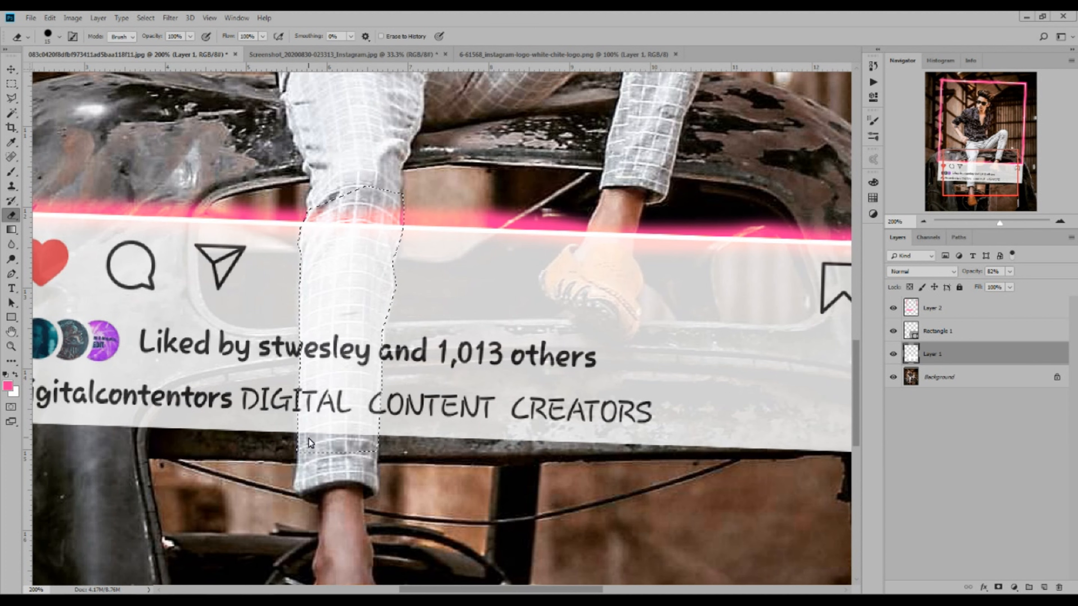
pyautogui.click(59, 36)
pyautogui.moveTo(80, 92); pyautogui.dragTo(188, 98)
pyautogui.click(334, 406)
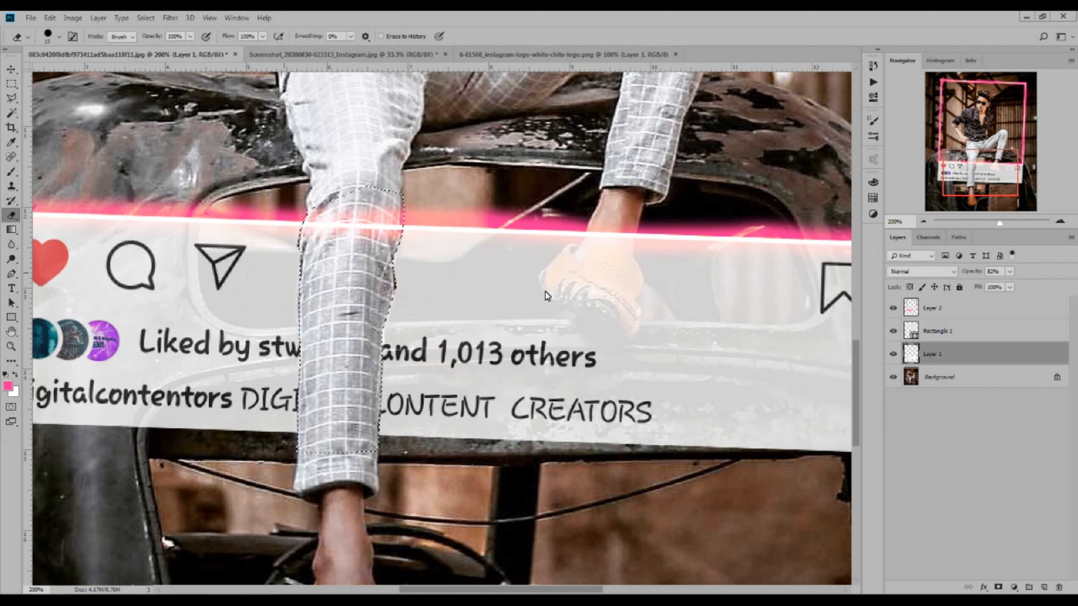
# - Rasterize the Rectangle 1 frame layer and erase its white line inside the leg selection
pyautogui.click(974, 329)
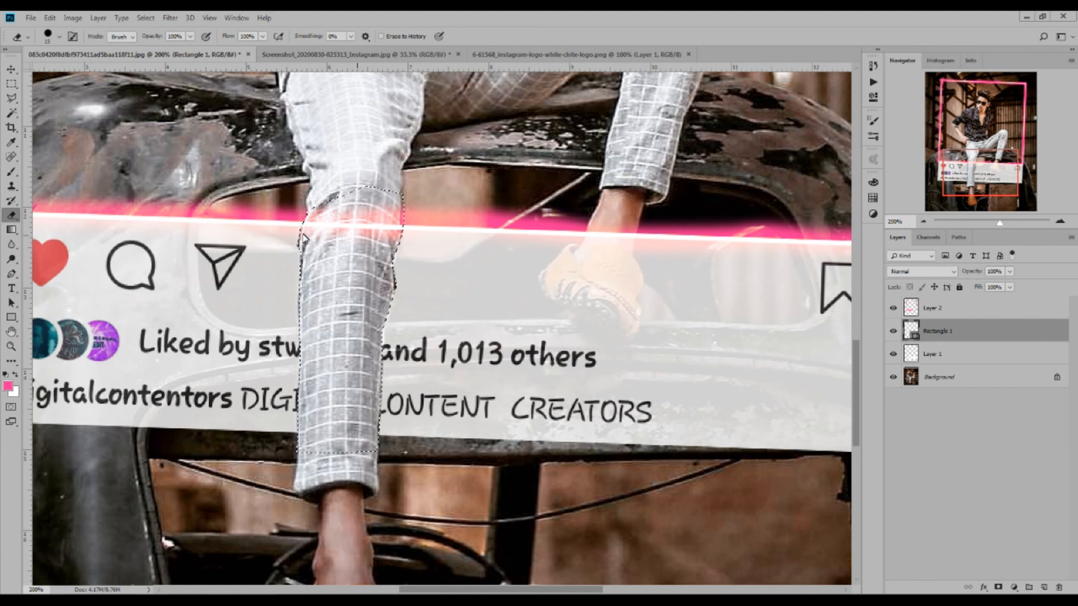
pyautogui.rightClick(943, 328)
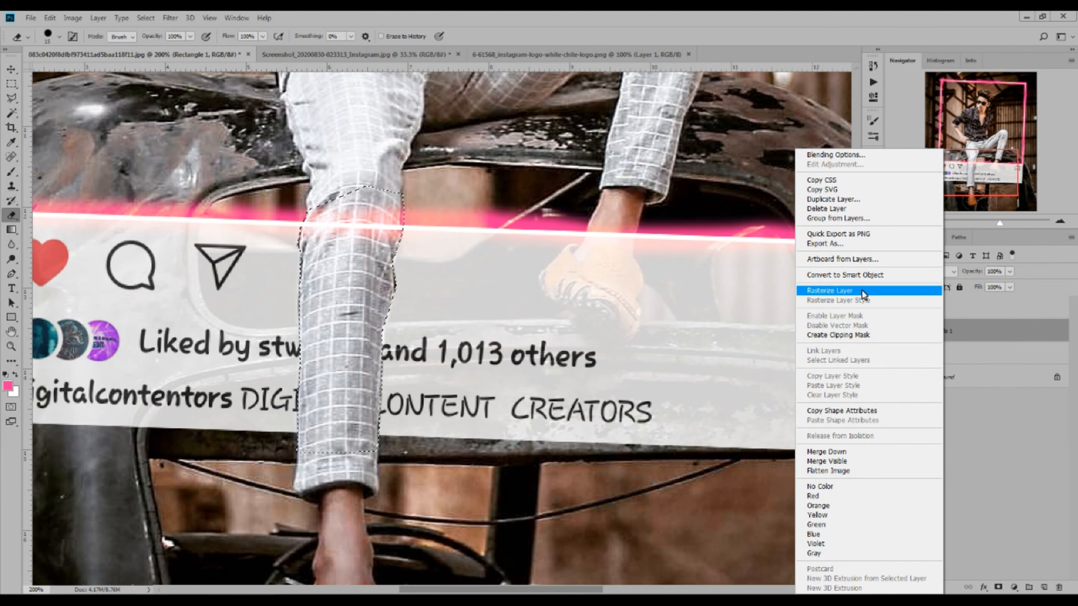
pyautogui.click(844, 291)
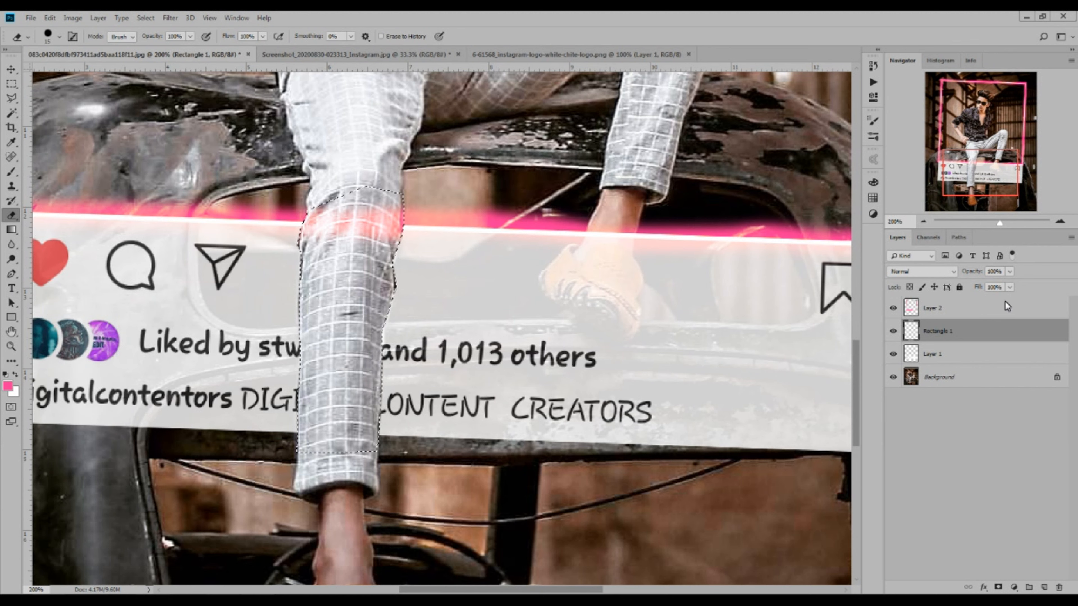
# - Erase the pink glow on Layer 2 inside the leg selection and clear the selection
pyautogui.click(982, 309)
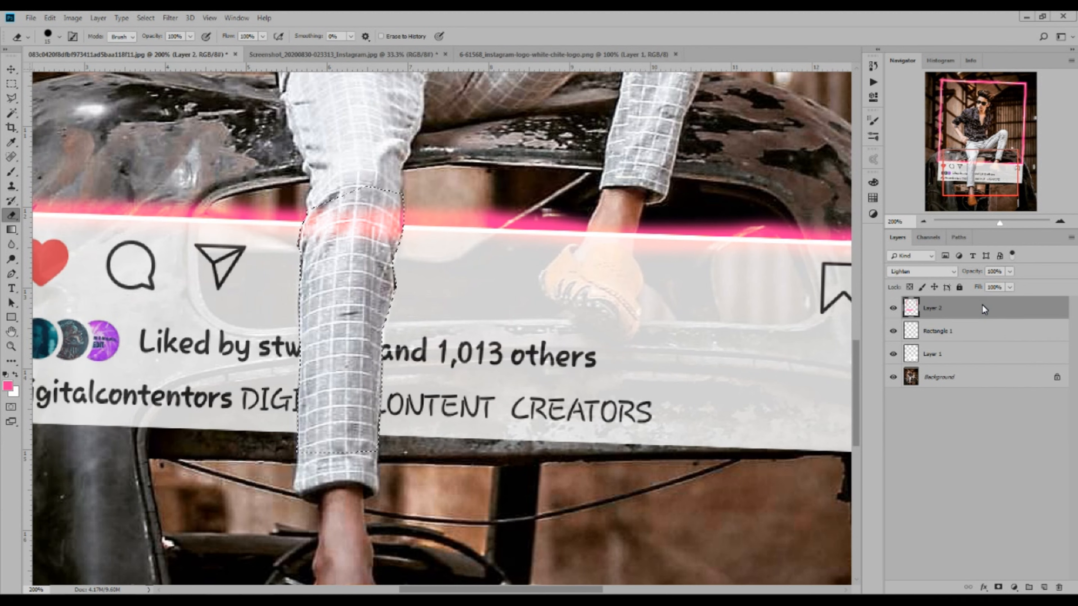
pyautogui.moveTo(304, 253)
pyautogui.mouseDown()
pyautogui.moveTo(321, 203)
pyautogui.moveTo(318, 254)
pyautogui.moveTo(334, 205)
pyautogui.moveTo(336, 253)
pyautogui.moveTo(365, 200)
pyautogui.moveTo(356, 257)
pyautogui.moveTo(388, 207)
pyautogui.moveTo(390, 233)
pyautogui.moveTo(398, 201)
pyautogui.moveTo(394, 254)
pyautogui.mouseUp()
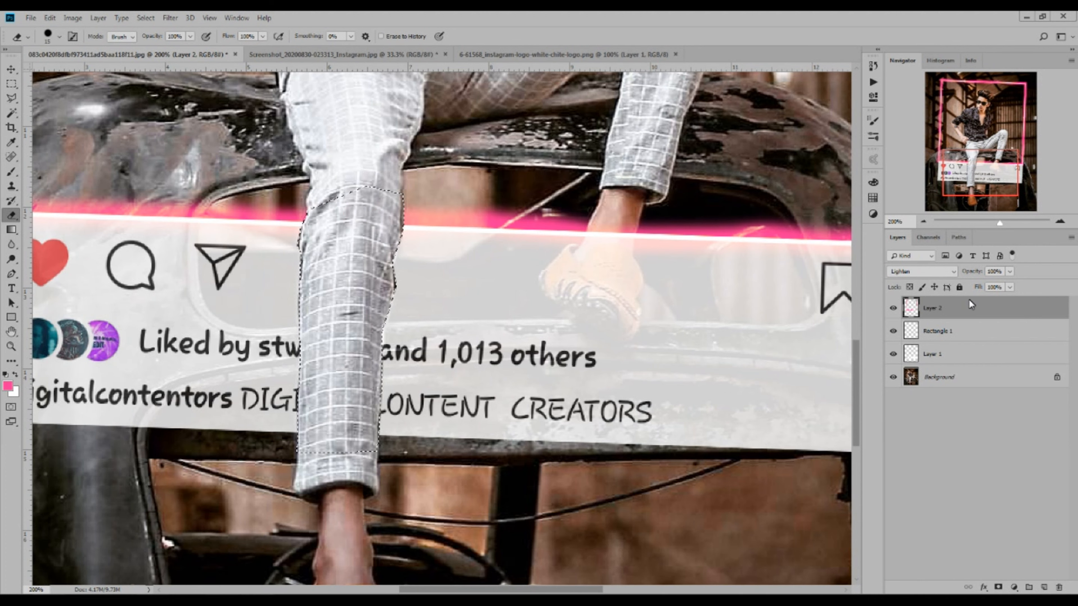
pyautogui.click(11, 69)
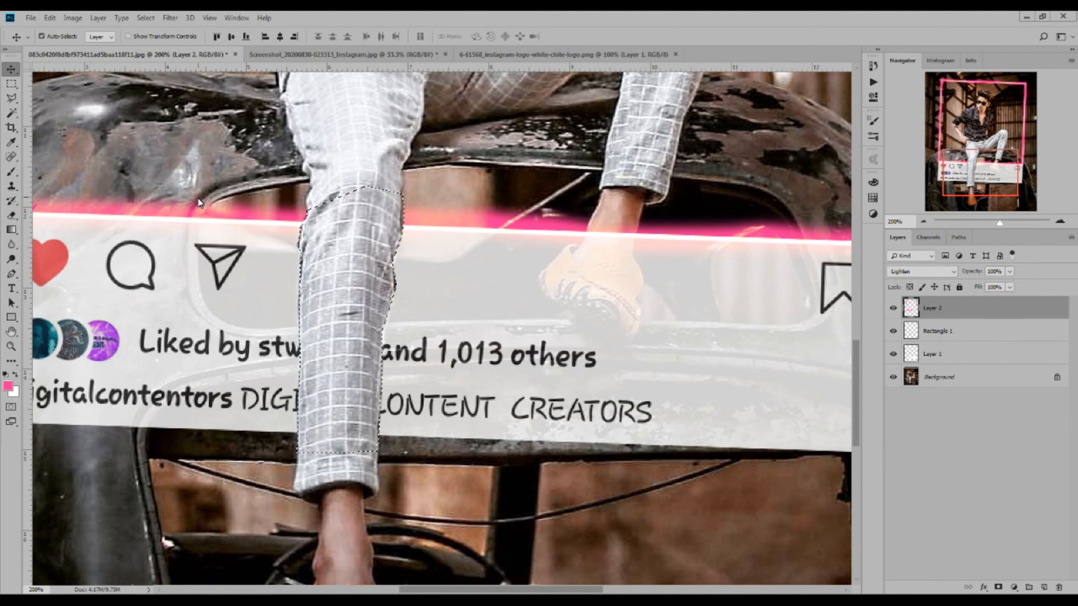
pyautogui.hotkey('ctrl', '0')
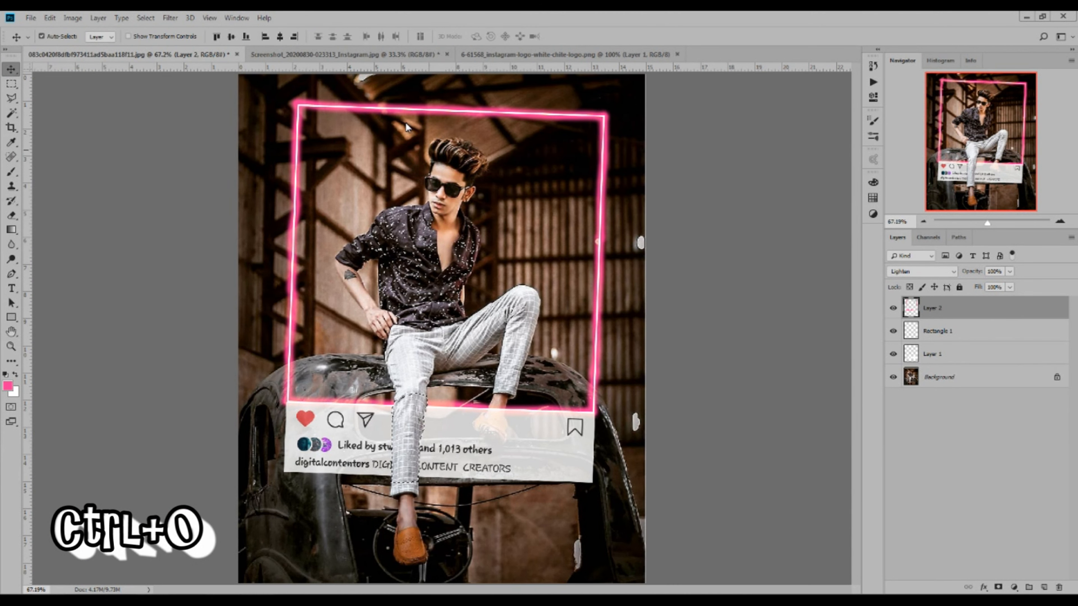
pyautogui.hotkey('ctrl', 'd')
pyautogui.press('ctrl')
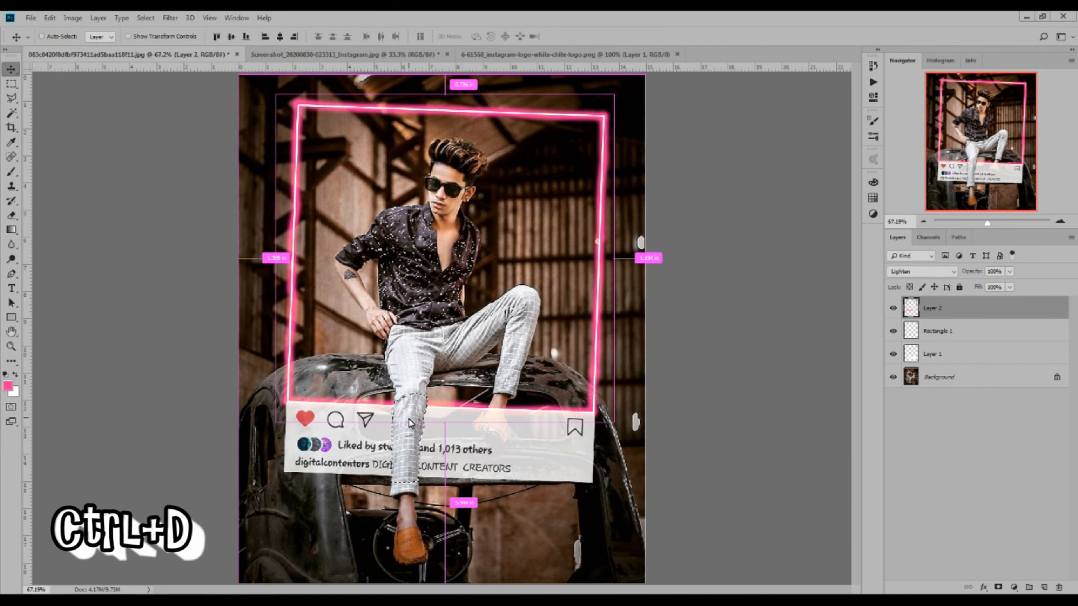
pyautogui.hotkey('ctrl', 'd')
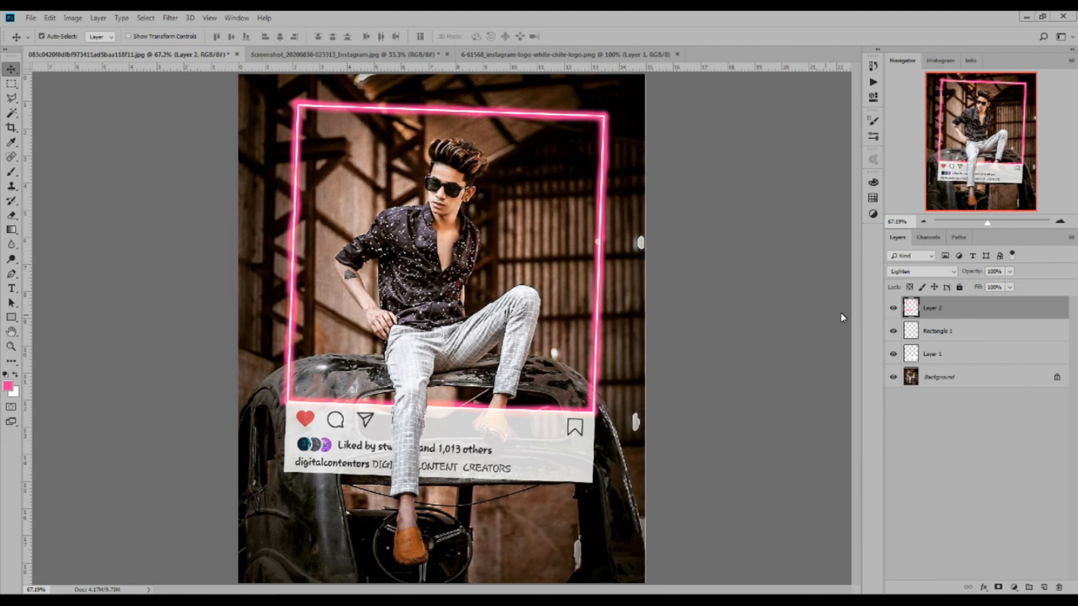
# - Raise the opacity of the post strip on Layer 1 to 100%
pyautogui.click(939, 356)
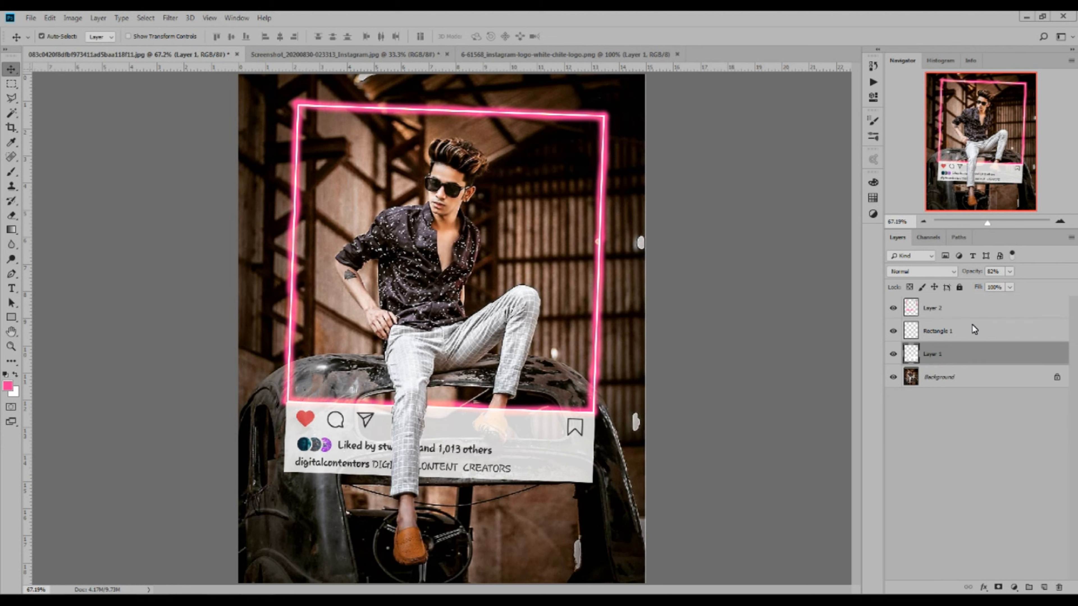
pyautogui.click(1010, 272)
pyautogui.moveTo(1009, 285); pyautogui.dragTo(1021, 285)
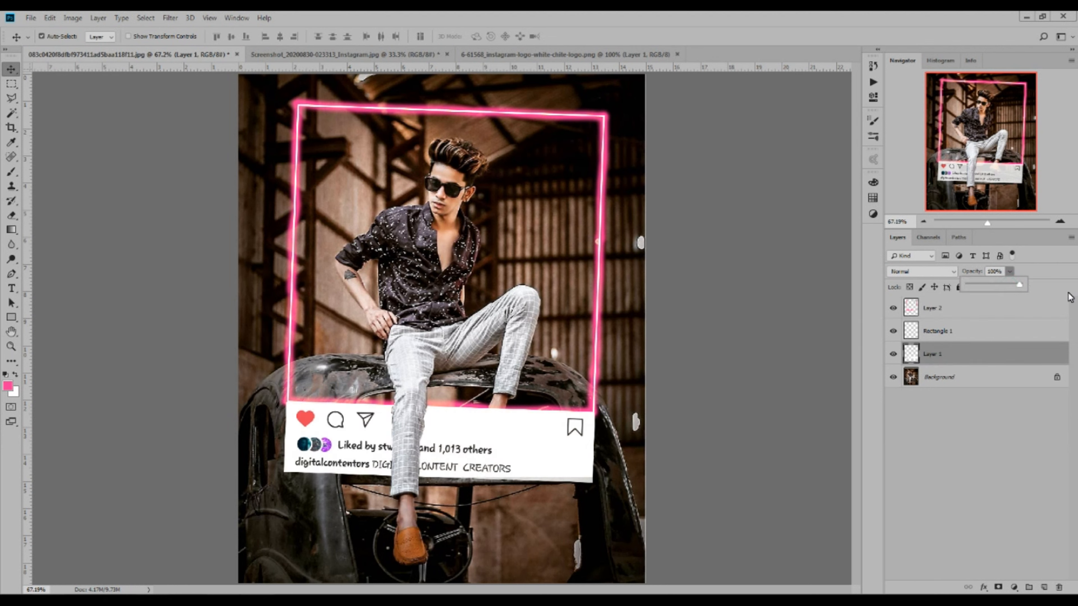
pyautogui.click(965, 303)
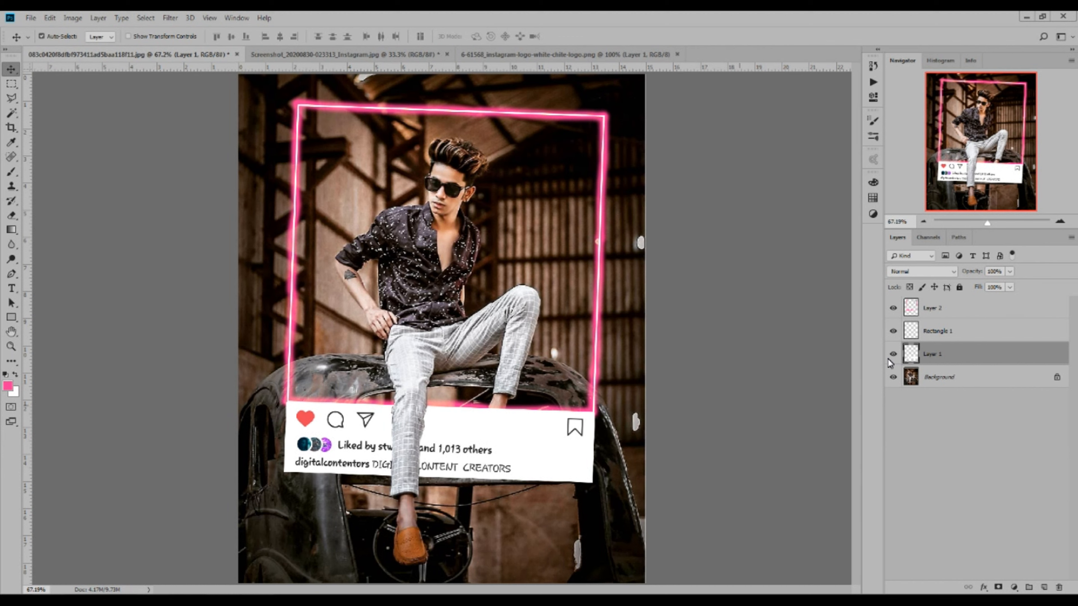
# - Add a new empty layer above Layer 2 and prepare the Brush tool with black (000000) as the foreground colour
pyautogui.click(952, 303)
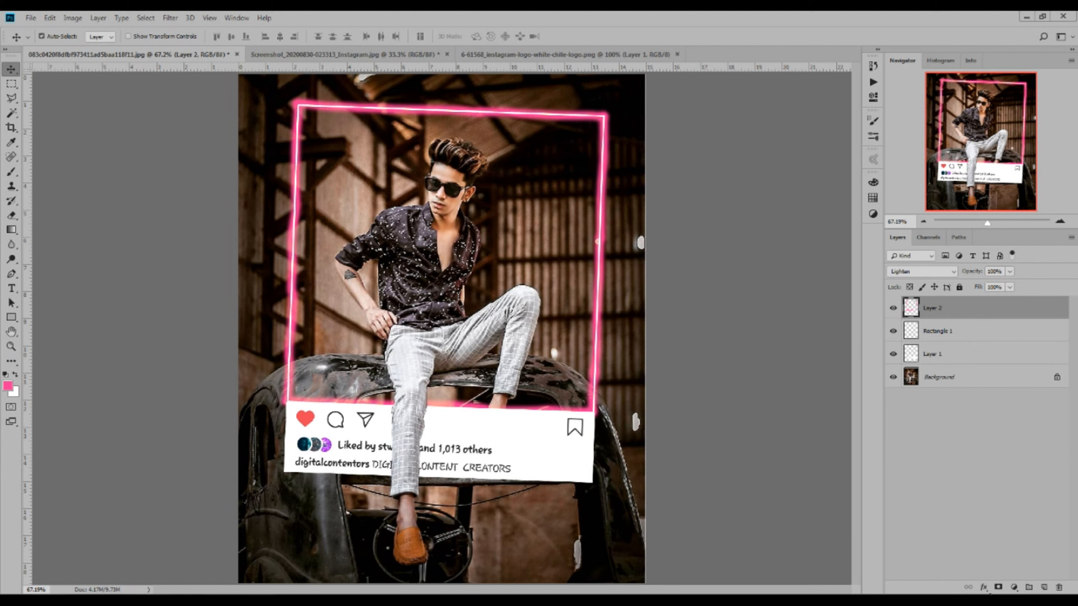
pyautogui.click(1043, 587)
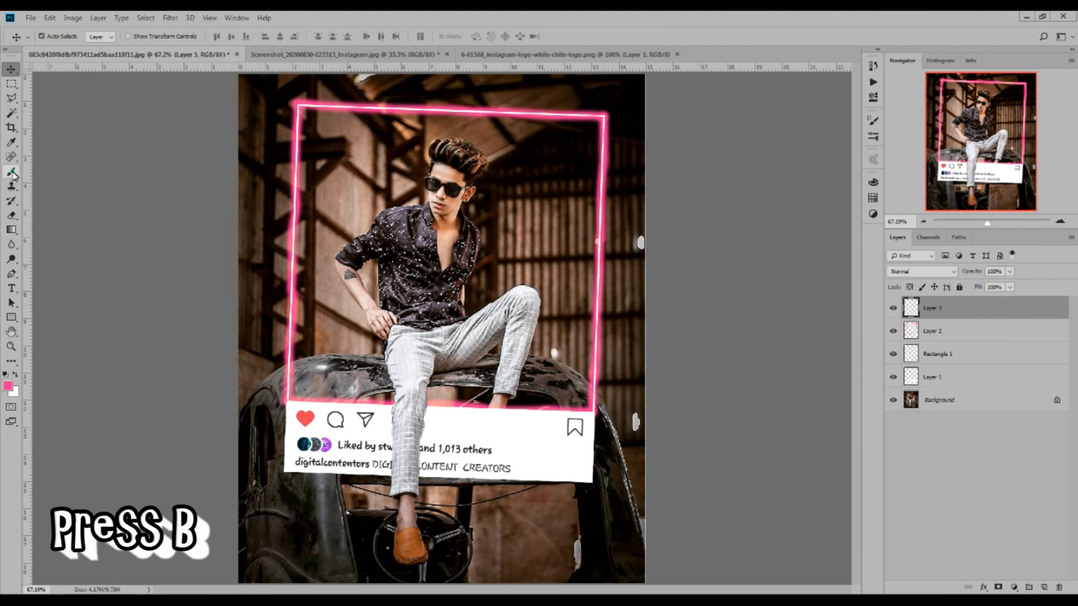
pyautogui.press('b')
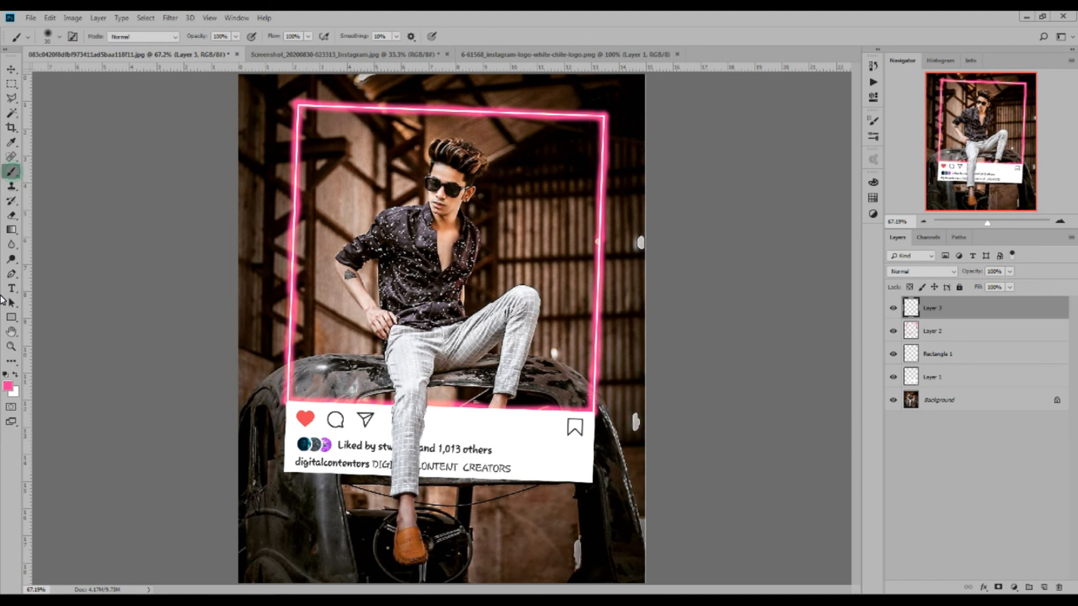
pyautogui.click(8, 387)
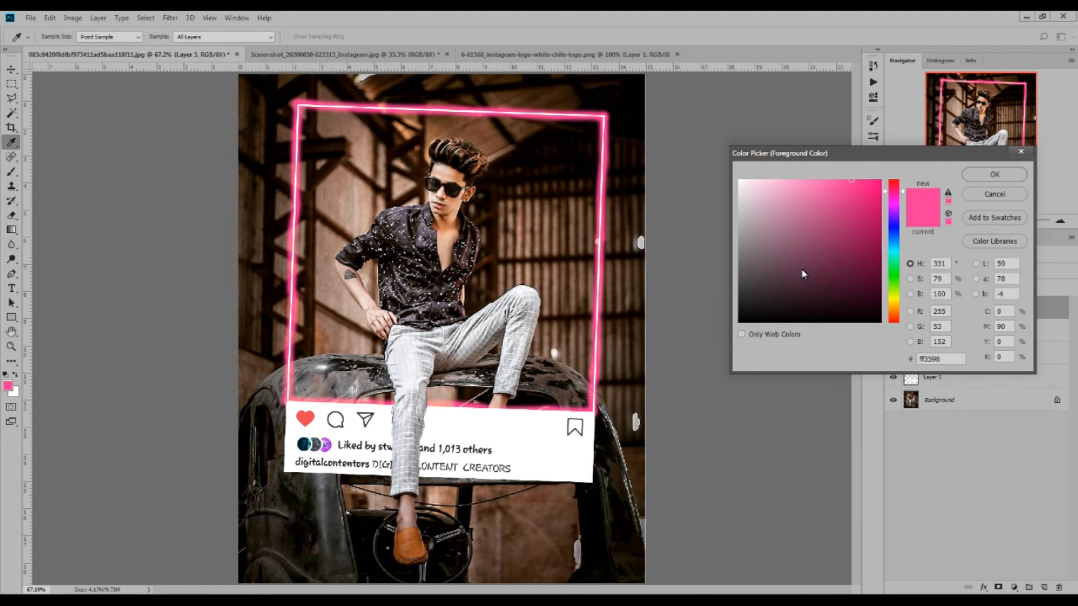
pyautogui.moveTo(770, 295); pyautogui.dragTo(728, 329)
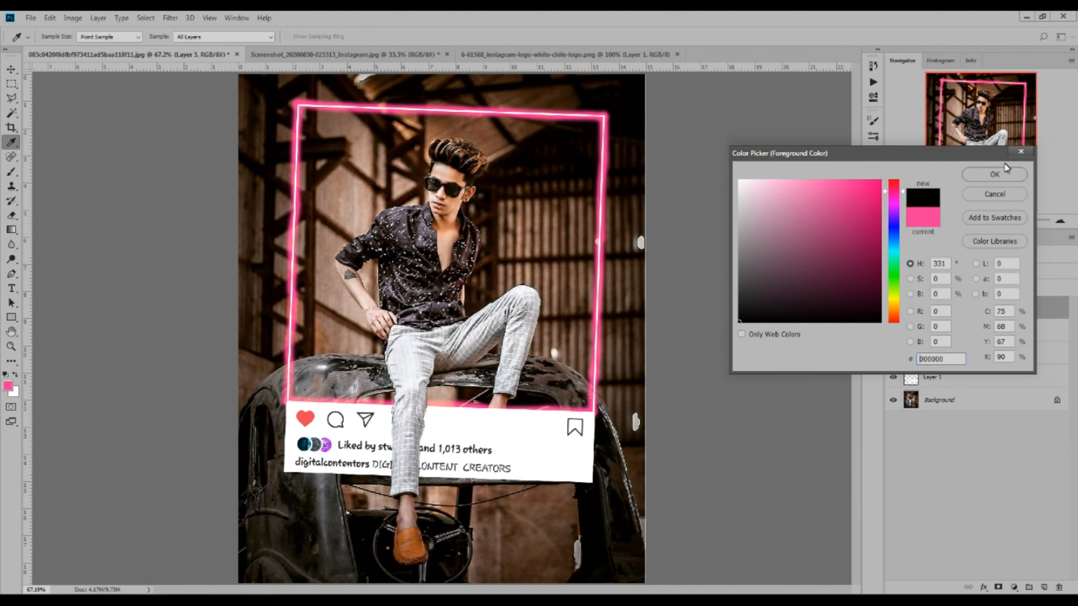
pyautogui.click(995, 174)
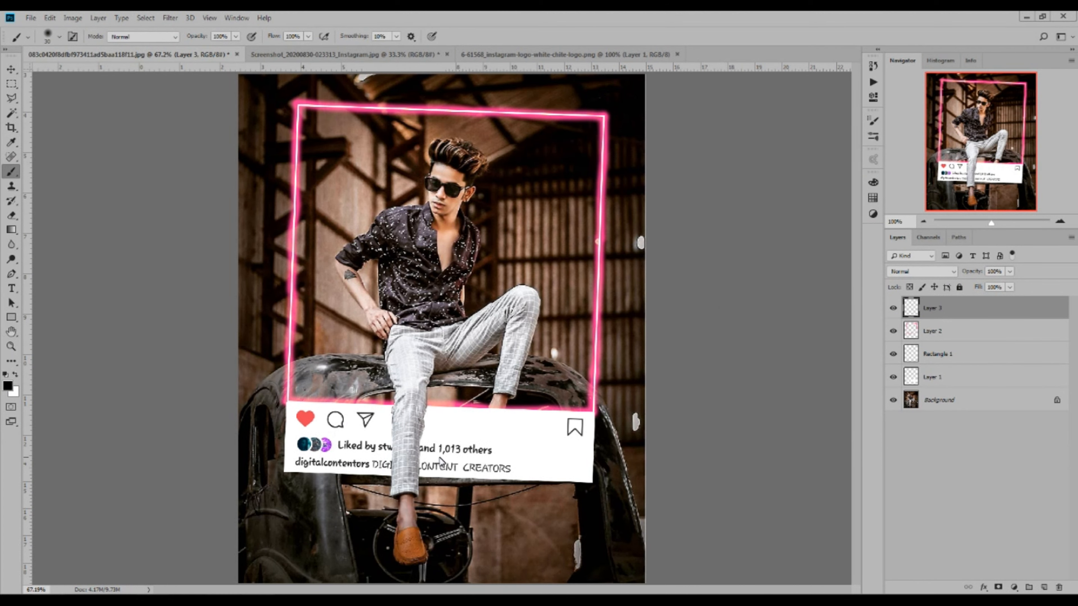
# - Paint black shadow strokes with a soft 20 px brush along both edges of the trouser leg across the post strip
pyautogui.scroll(3, 378, 454)
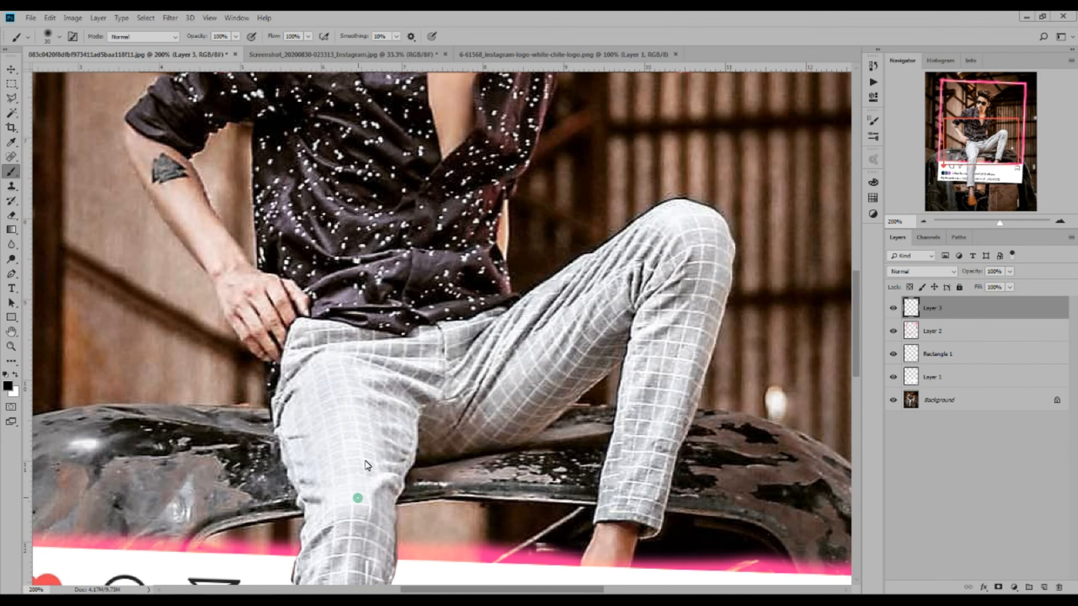
pyautogui.scroll(-5, 333, 484)
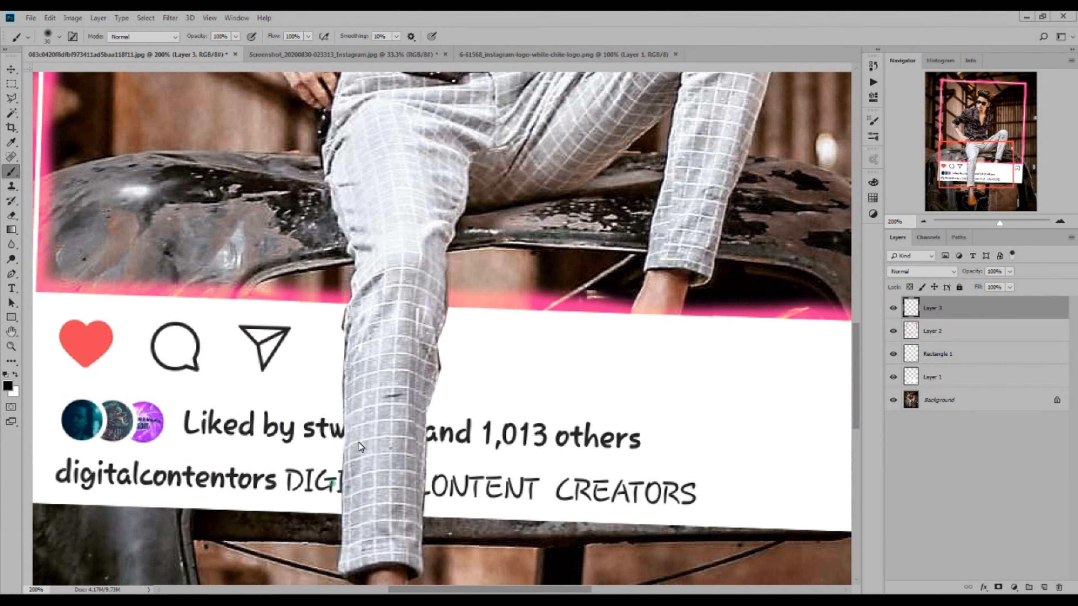
pyautogui.hscroll(-3, 359, 443)
pyautogui.scroll(2, 486, 402)
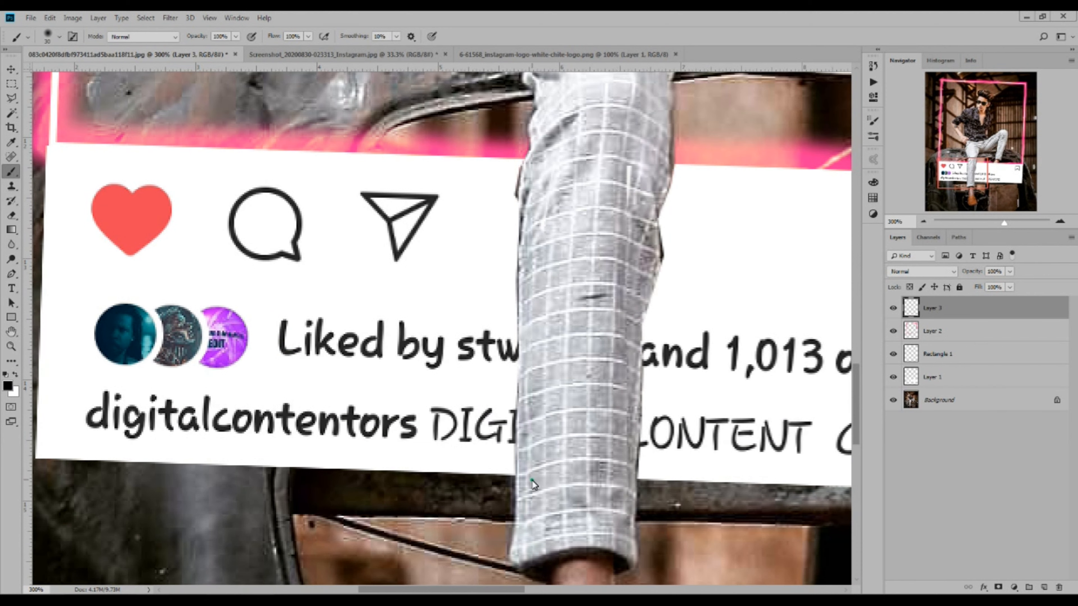
pyautogui.scroll(-1, 494, 442)
pyautogui.hscroll(1, 493, 442)
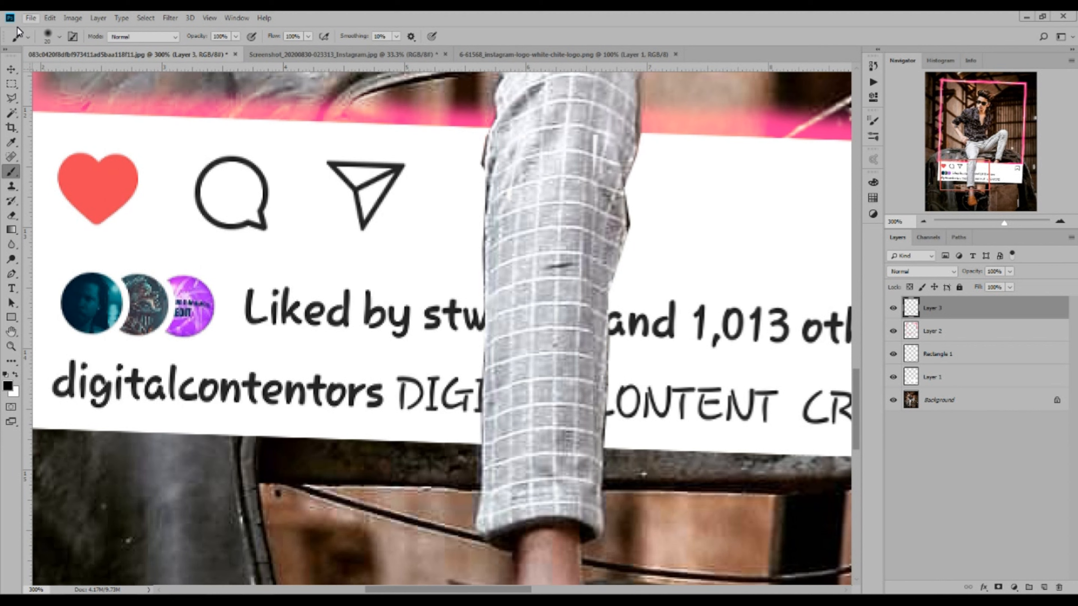
pyautogui.click(59, 38)
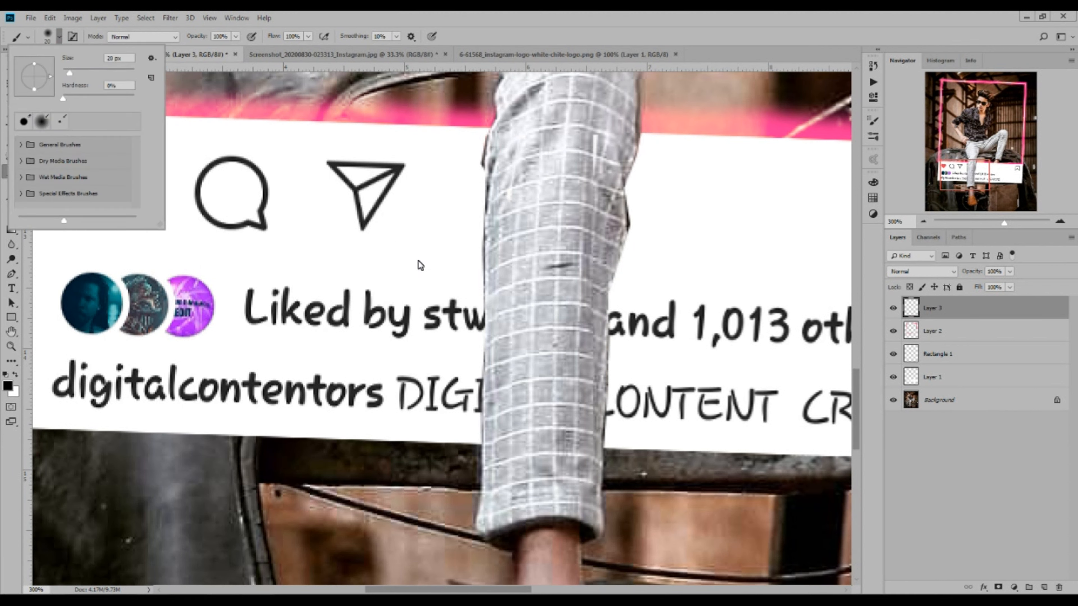
pyautogui.click(60, 36)
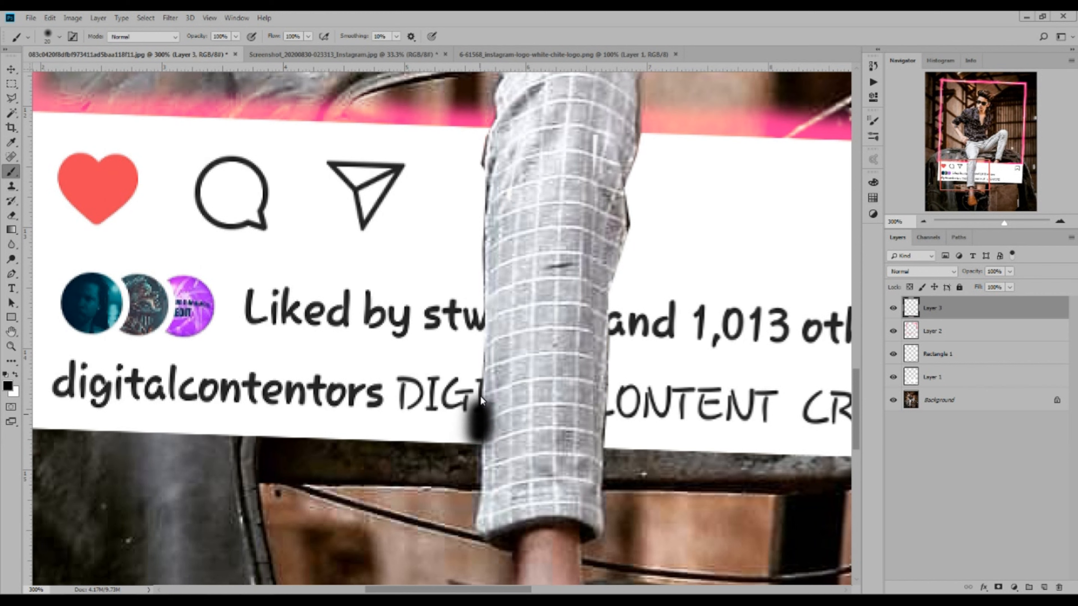
pyautogui.moveTo(482, 288); pyautogui.dragTo(488, 121)
pyautogui.moveTo(645, 127); pyautogui.dragTo(609, 450)
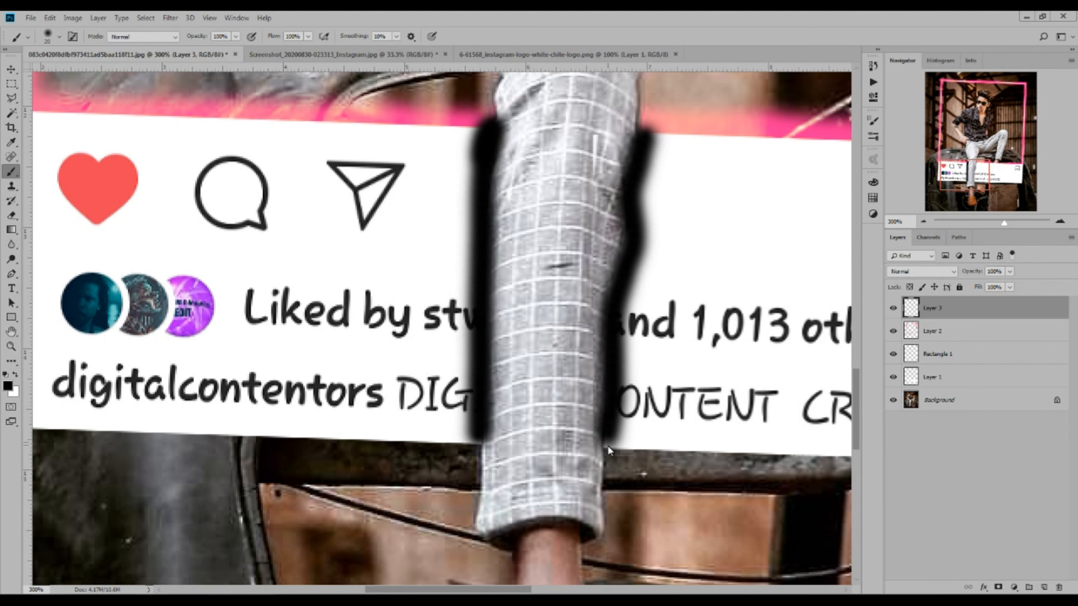
# - Blend the painted leg shadow on Layer 3 using Multiply mode at 22% opacity
pyautogui.scroll(-2, 570, 226)
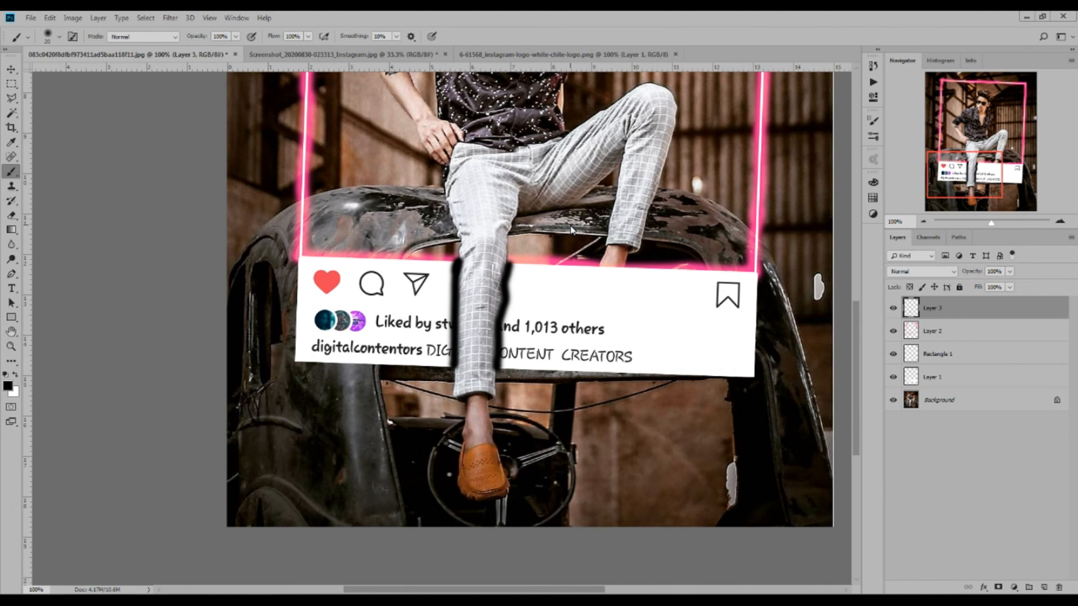
pyautogui.scroll(-1, 570, 226)
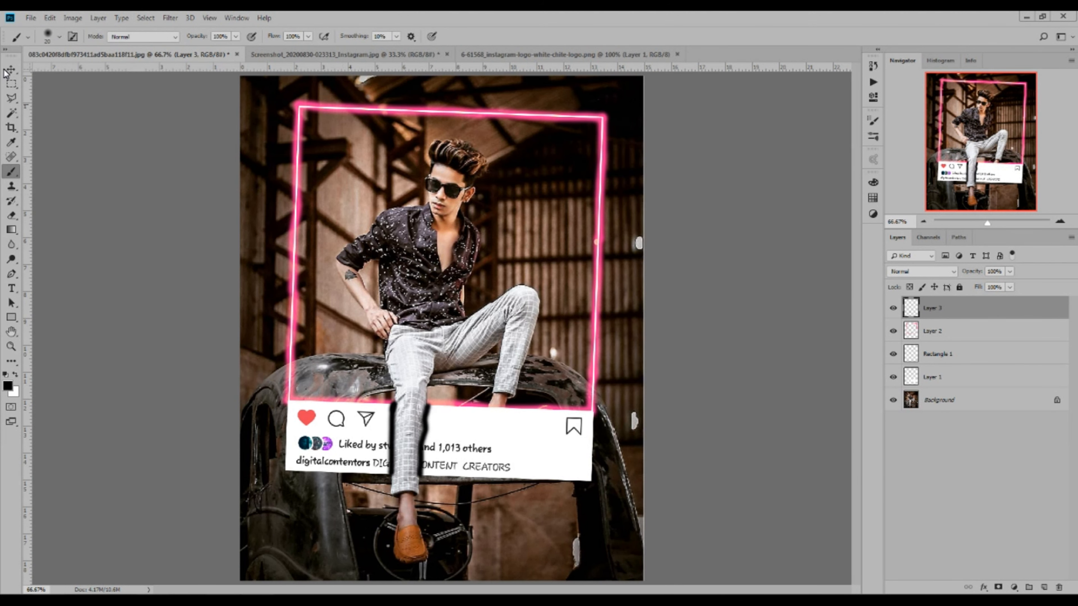
pyautogui.click(11, 70)
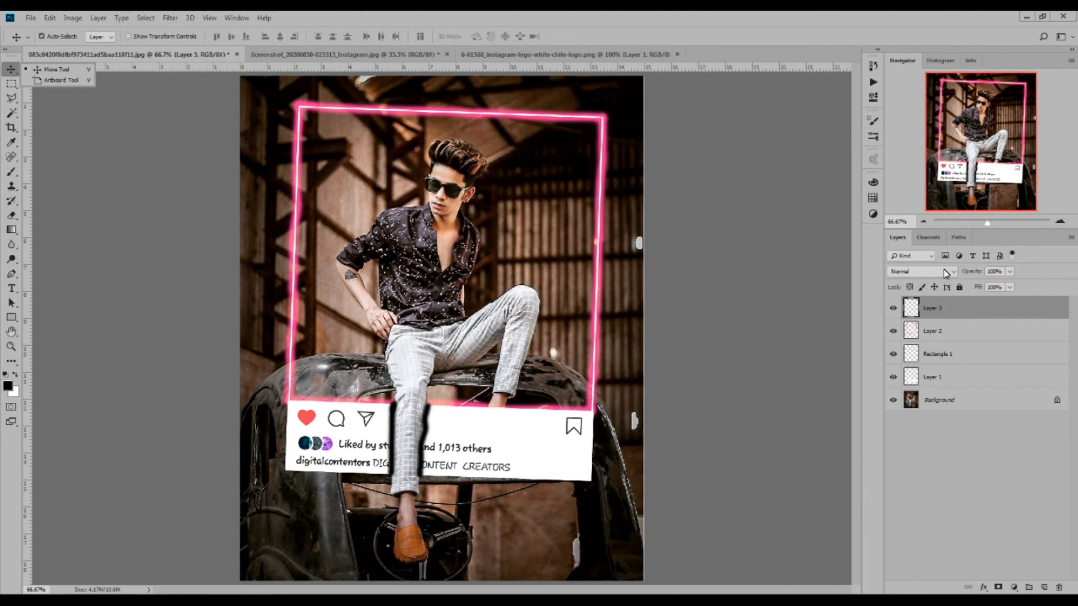
pyautogui.click(945, 272)
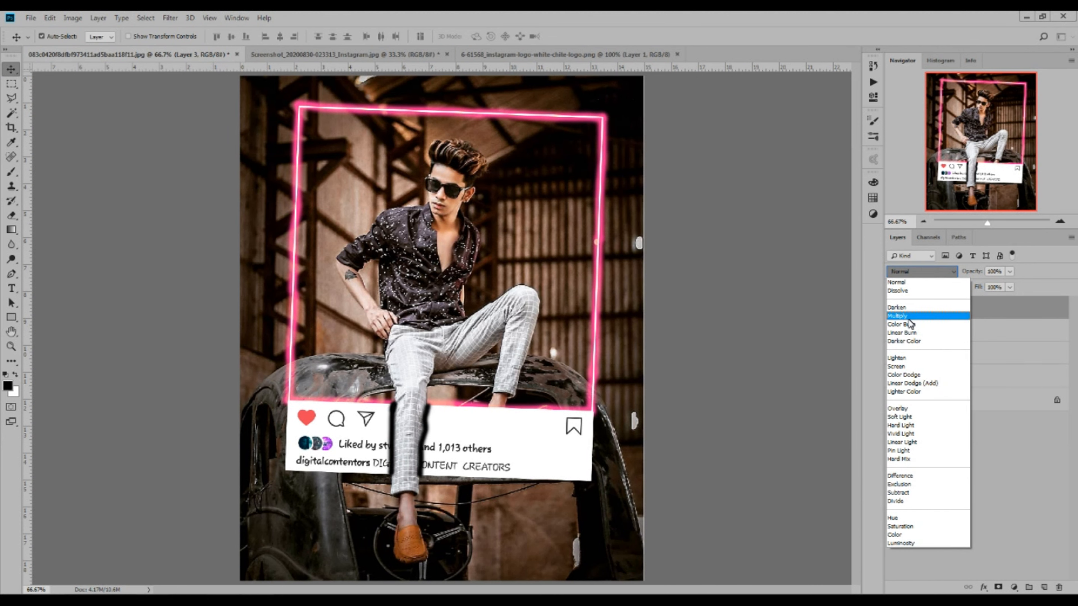
pyautogui.click(907, 317)
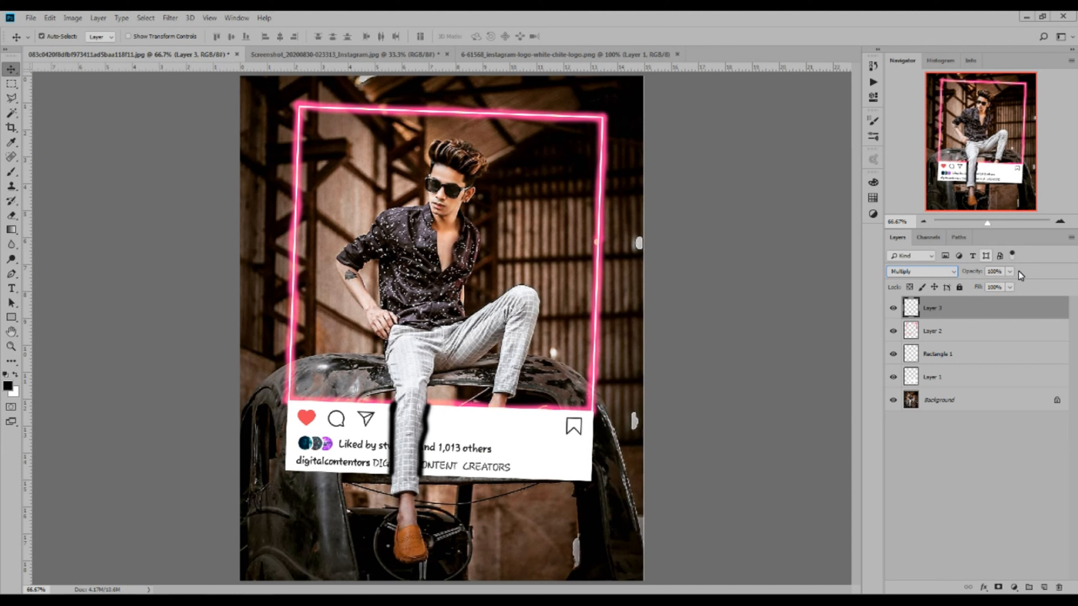
pyautogui.click(1010, 273)
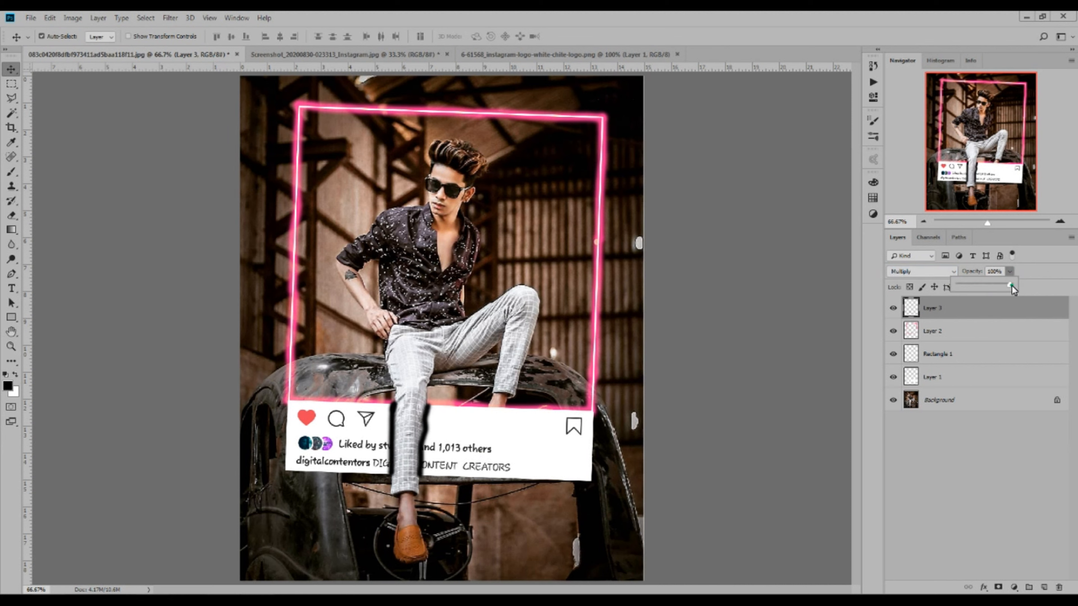
pyautogui.moveTo(1008, 290); pyautogui.dragTo(994, 296)
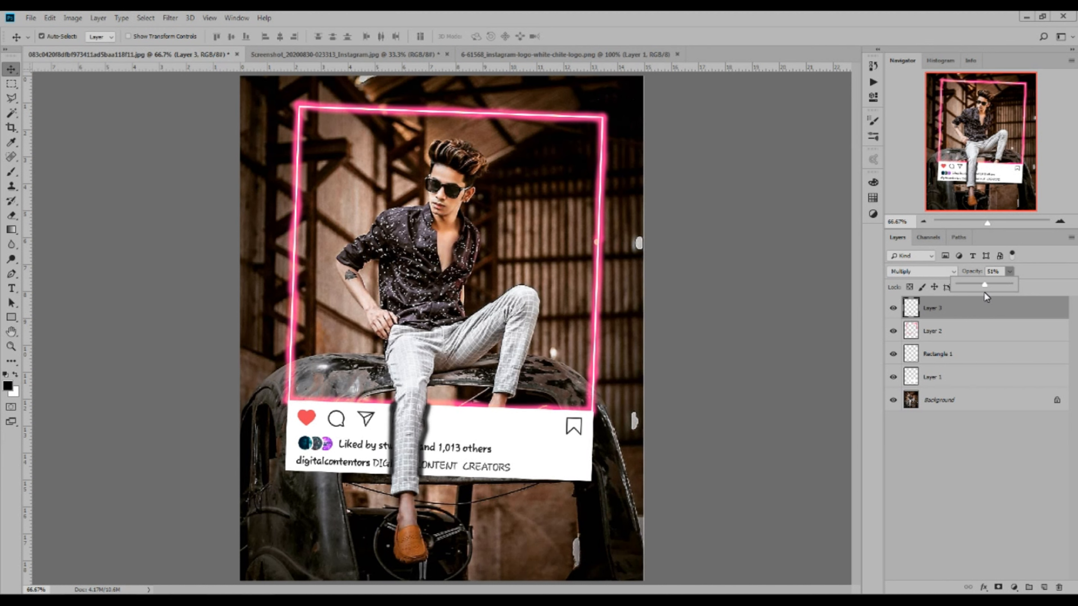
pyautogui.moveTo(975, 295); pyautogui.dragTo(972, 295)
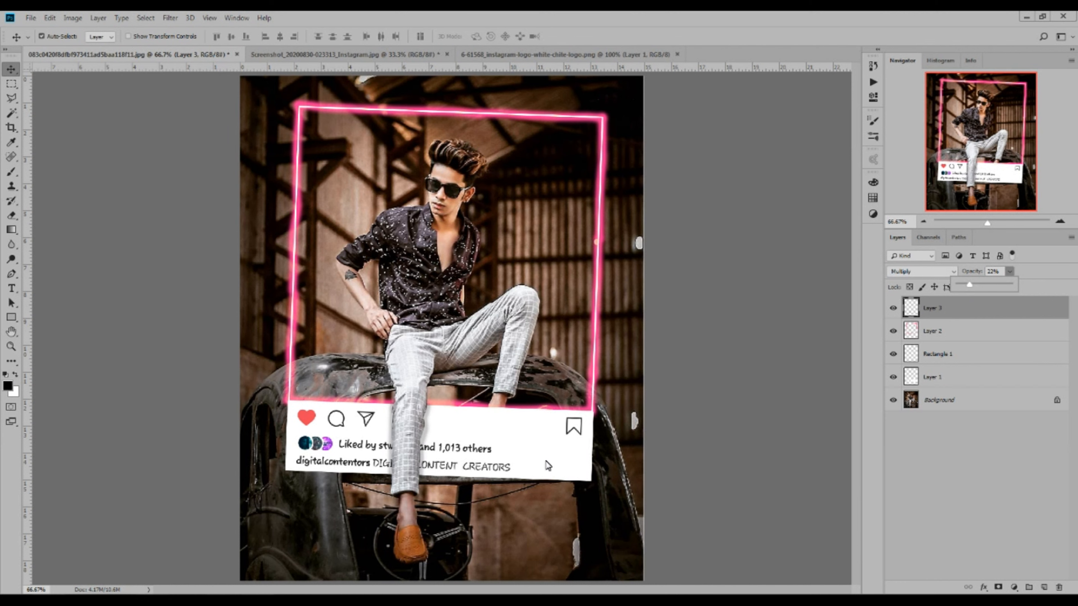
pyautogui.press('Return')
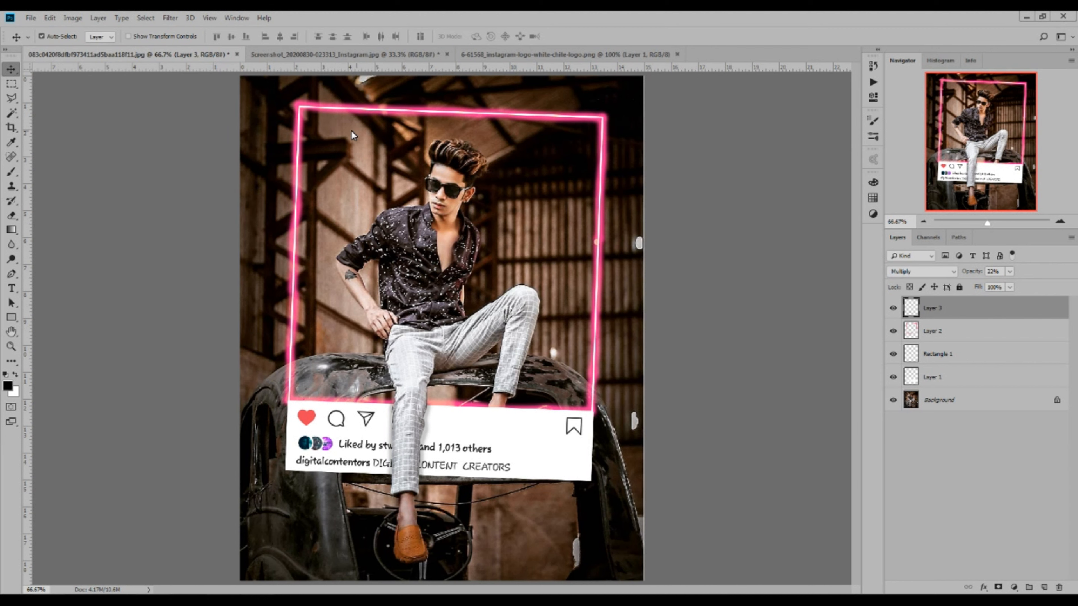
# - Bring the white Instagram logo into the photo document, scale it to about 15% and tilt it slightly
pyautogui.click(520, 55)
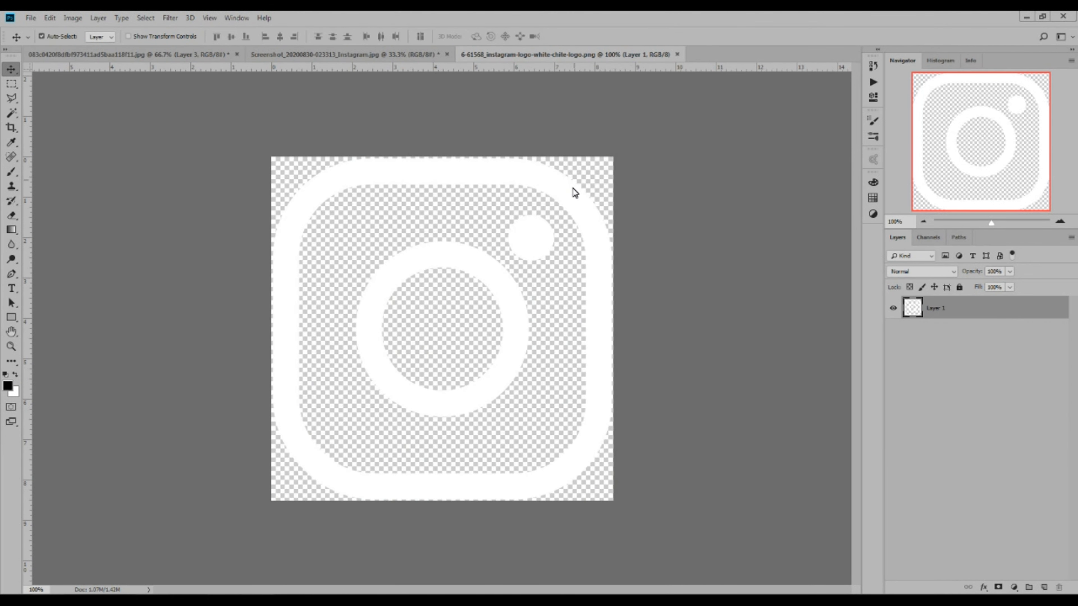
pyautogui.moveTo(573, 200); pyautogui.dragTo(350, 151)
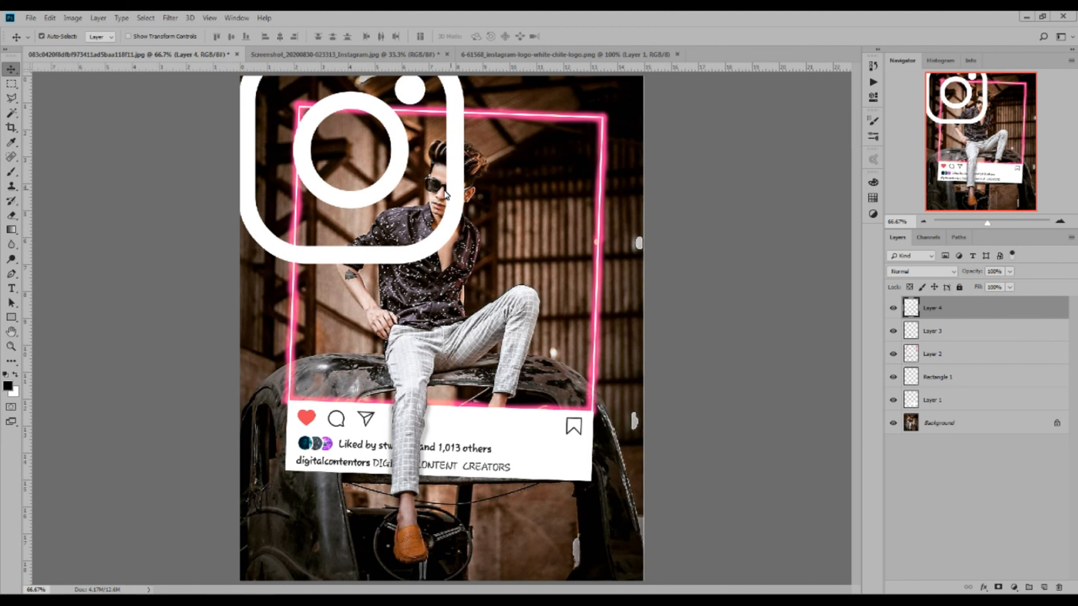
pyautogui.hotkey('ctrl', 't')
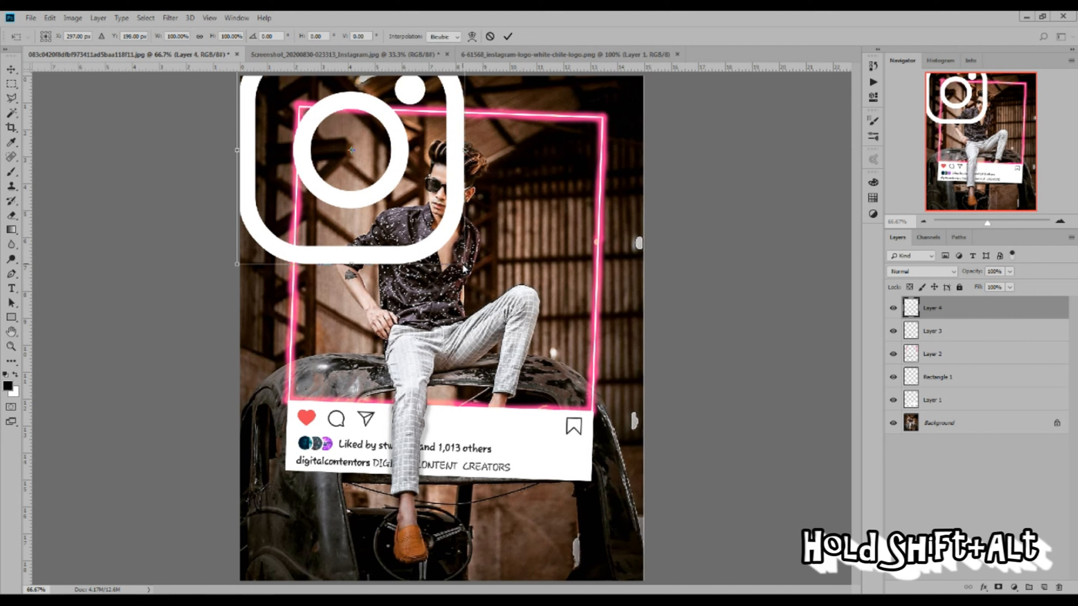
pyautogui.moveTo(463, 268); pyautogui.dragTo(368, 166)
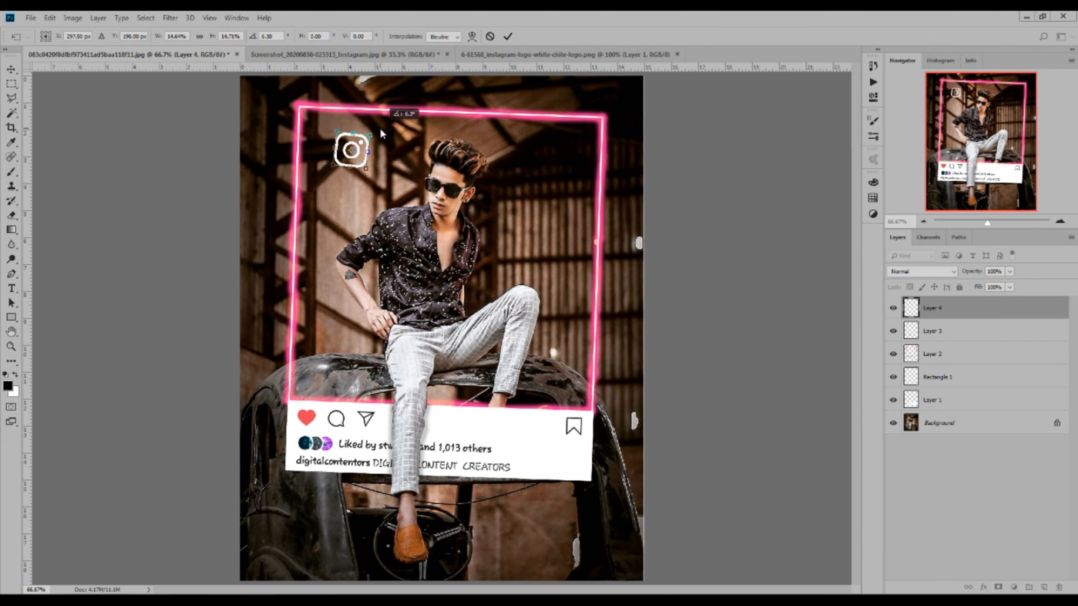
pyautogui.press('Return')
# - Position the small Instagram logo just inside the pink frame's upper-left corner, nudge it into place and save the document
pyautogui.moveTo(354, 146); pyautogui.dragTo(329, 133)
pyautogui.press('Up')
pyautogui.press('Up')
pyautogui.press('Up')
pyautogui.press('Up')
pyautogui.press('Up')
pyautogui.press('Left')
pyautogui.press('Left')
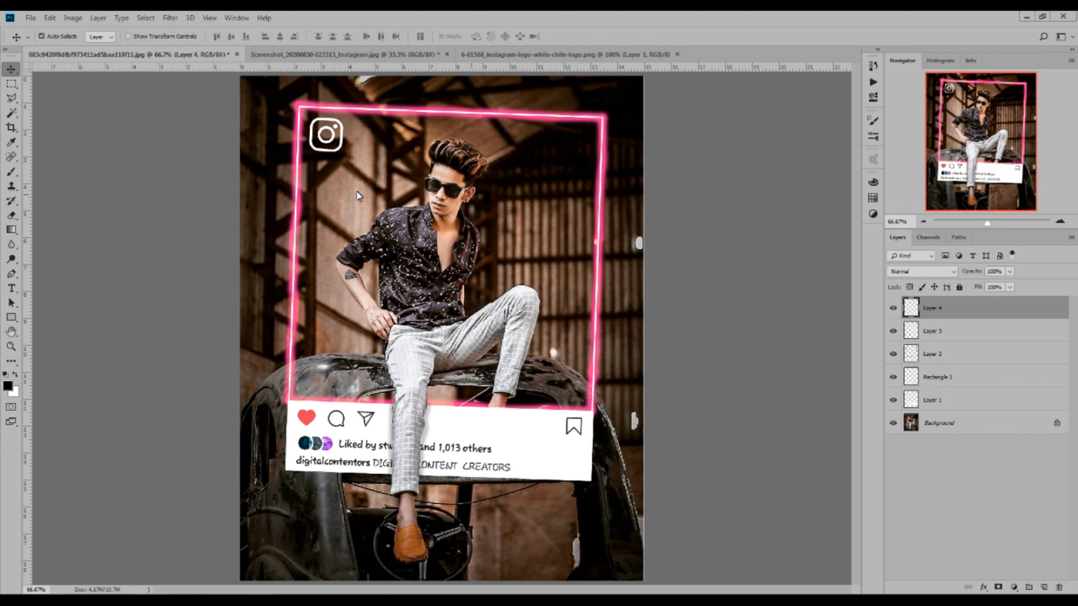
pyautogui.hotkey('ctrl', 's')
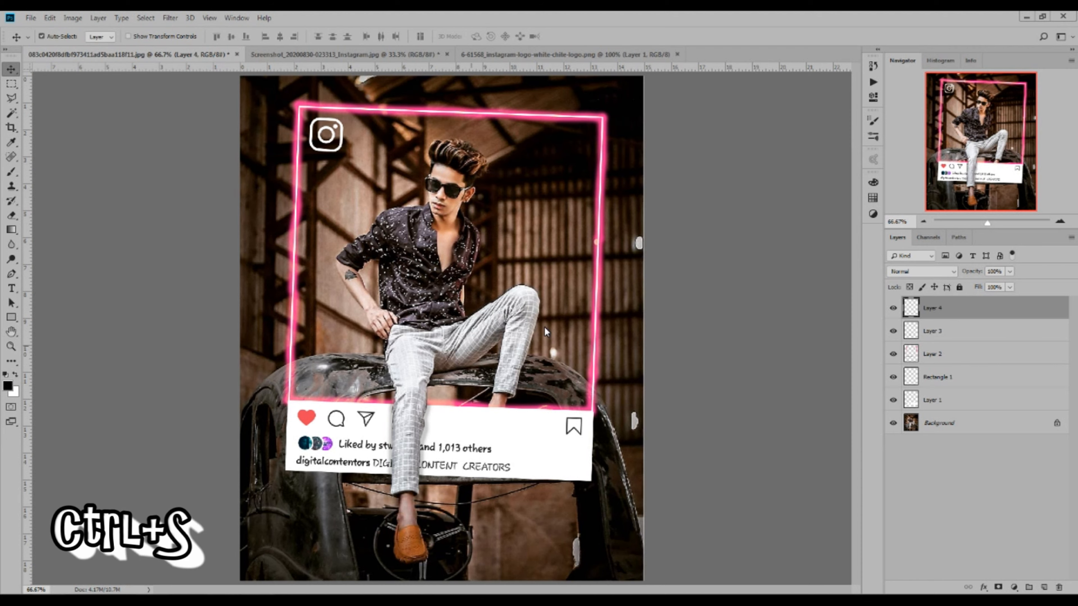